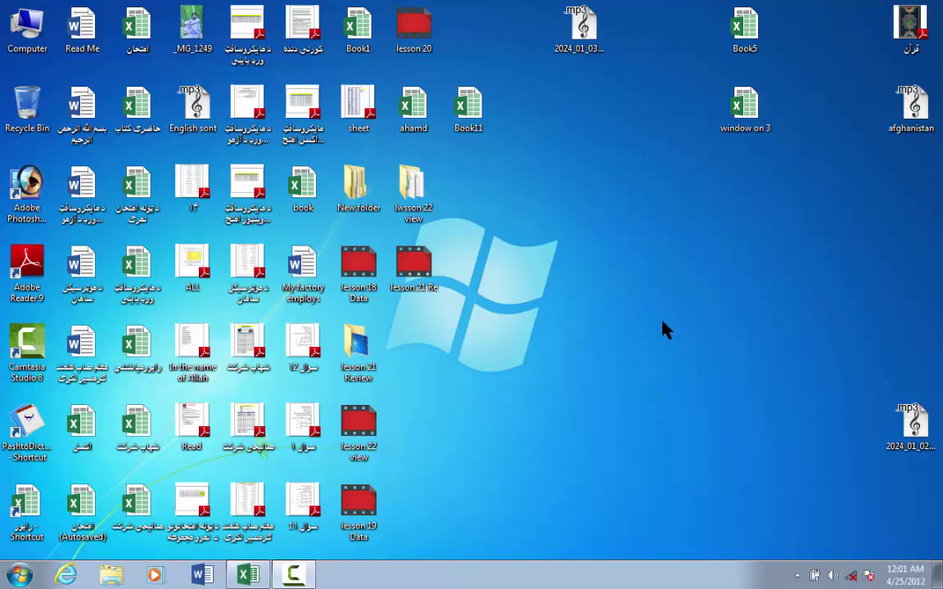
Refresh the desktop and bring the shahab oil store employees workbook back to the front
right_click(549, 126)
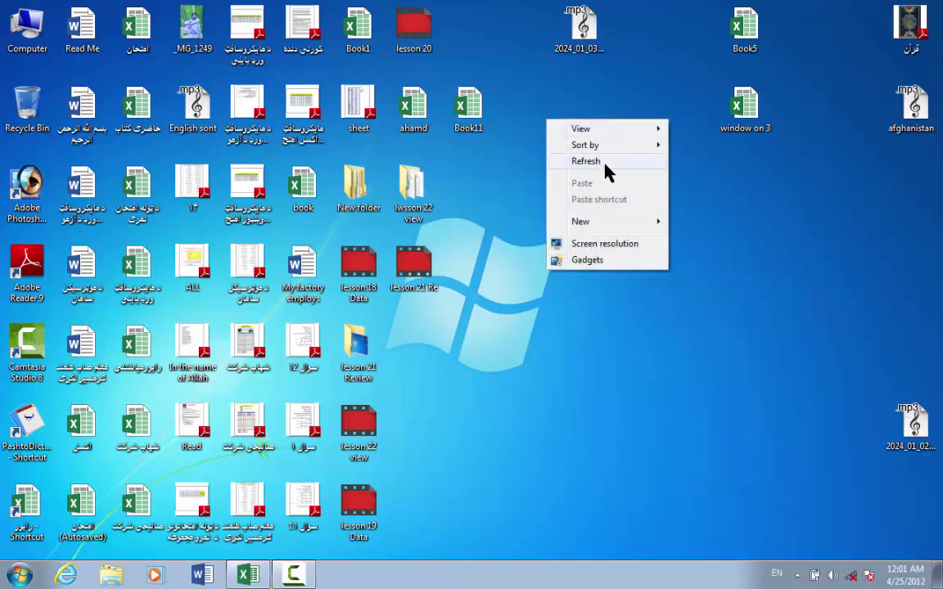
left_click(604, 162)
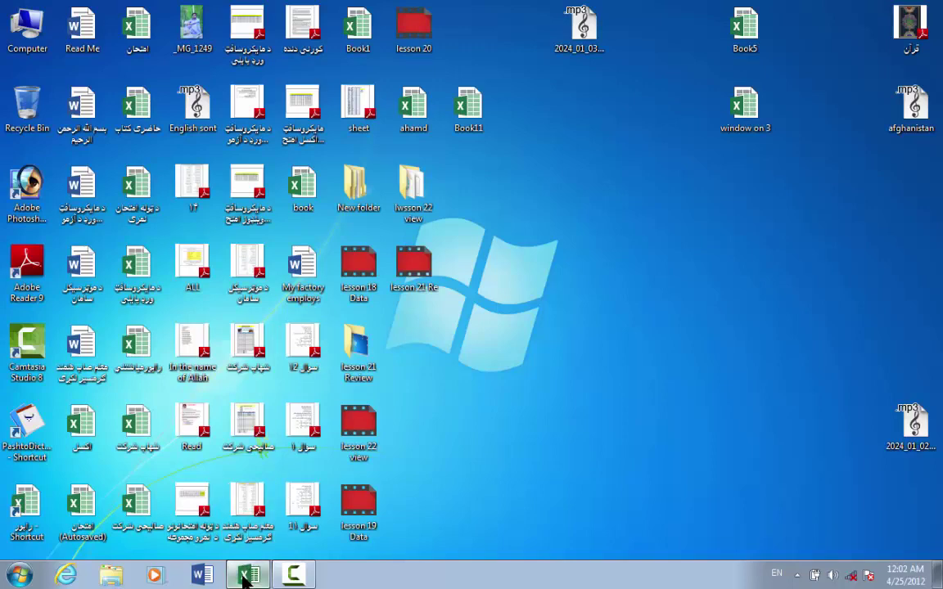
left_click(243, 577)
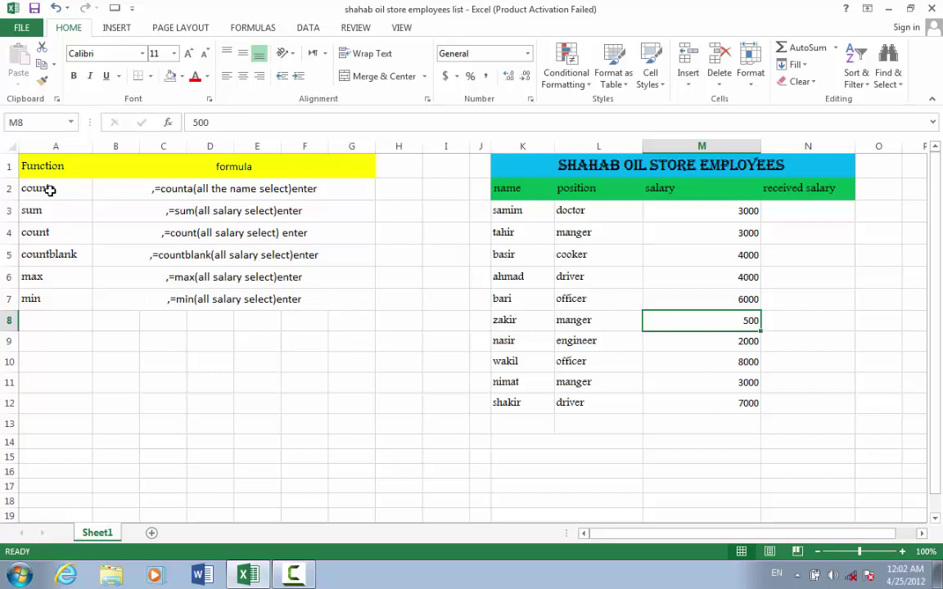
left_click(540, 444)
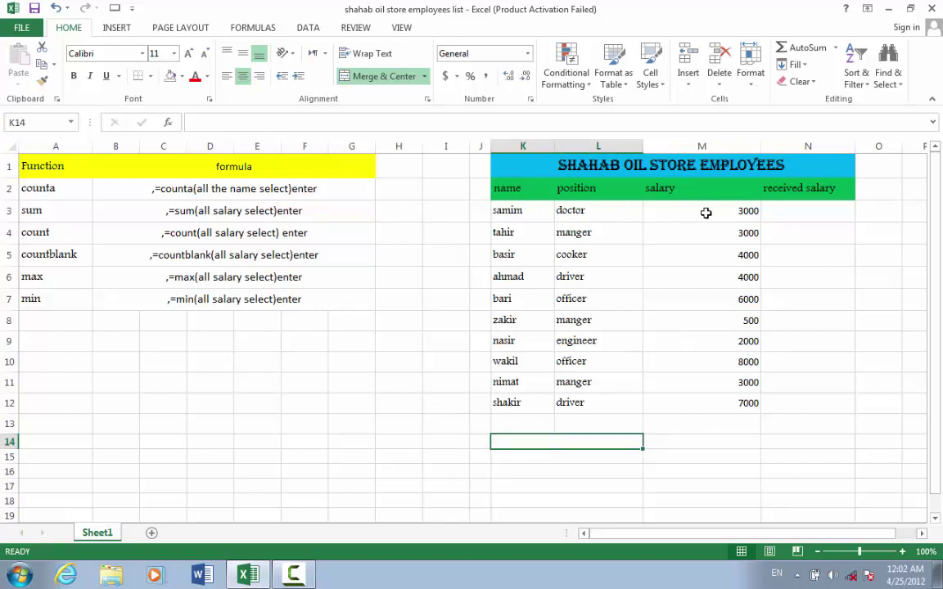
left_click(819, 210)
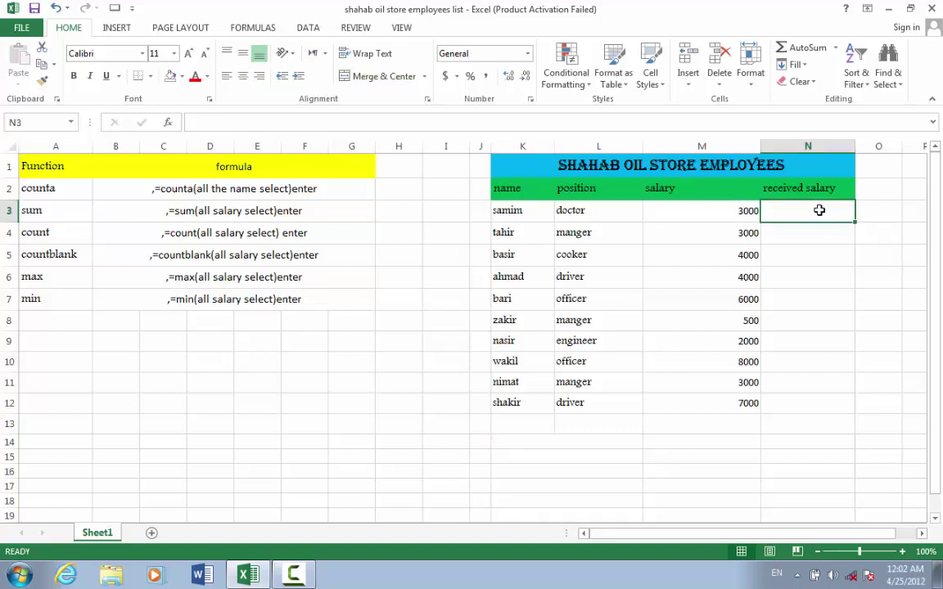
Enter received salaries 3000 for samim, 3000 for tahir and 4000 for ahmad, leaving basir's N5 blank
type("3000")
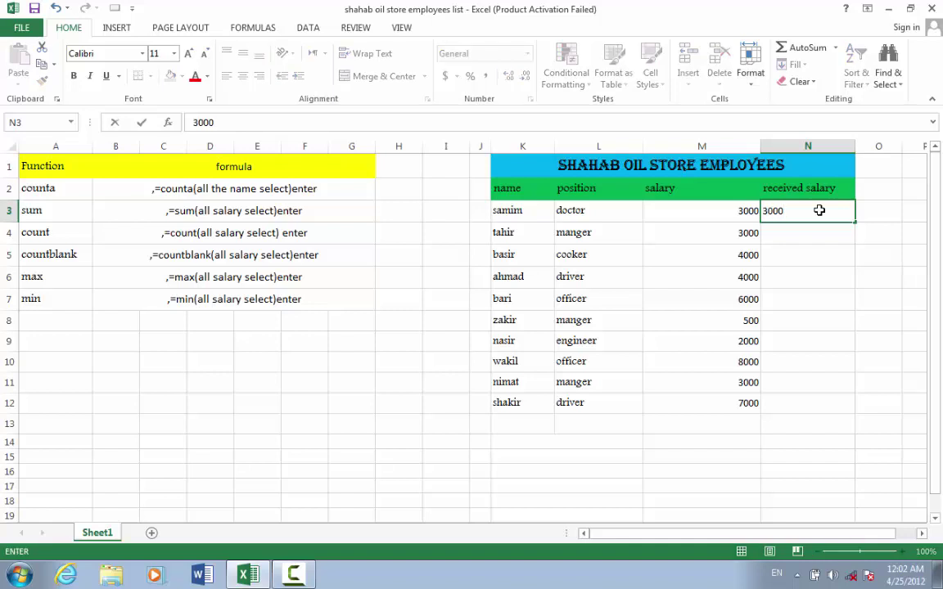
key("Return")
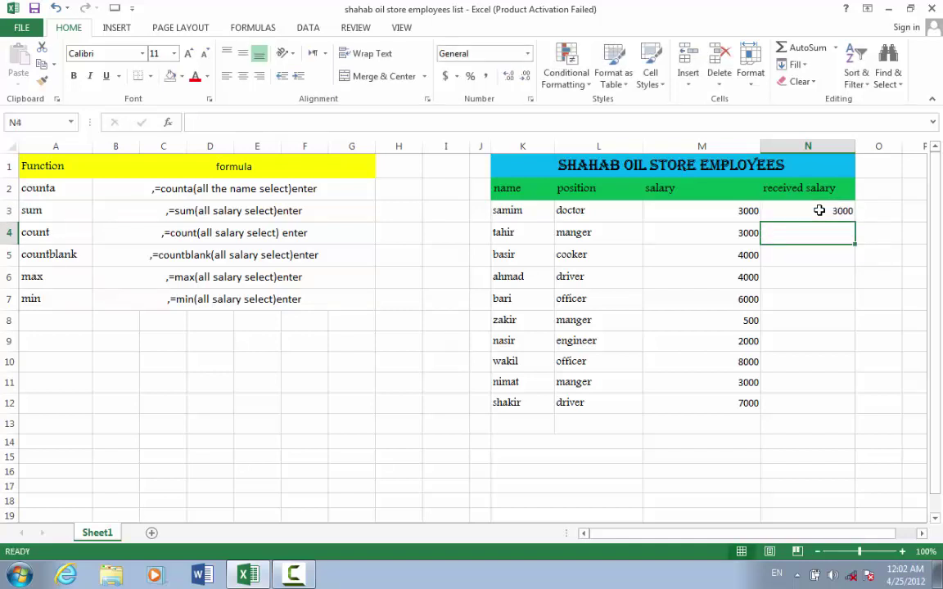
type("30")
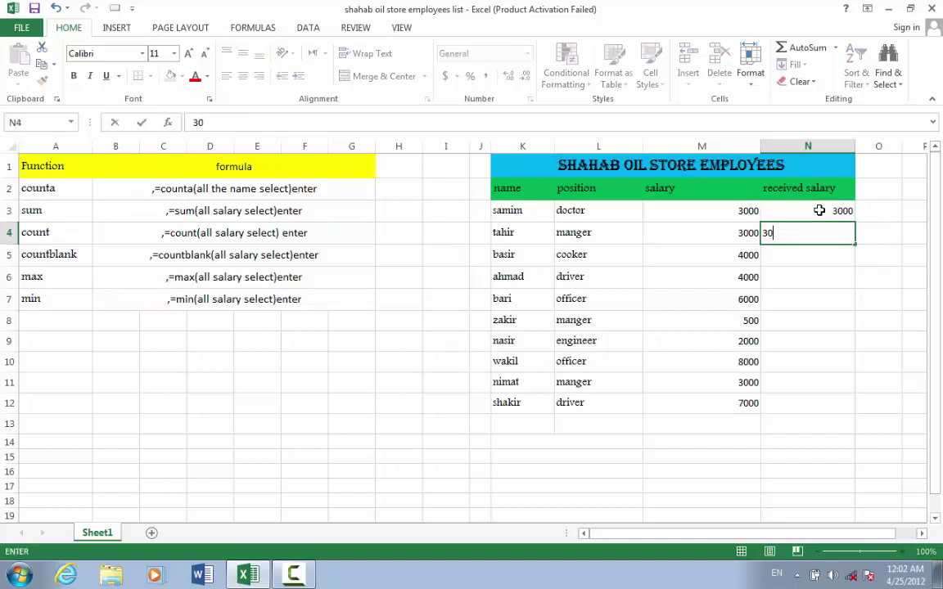
type("00")
key("Return")
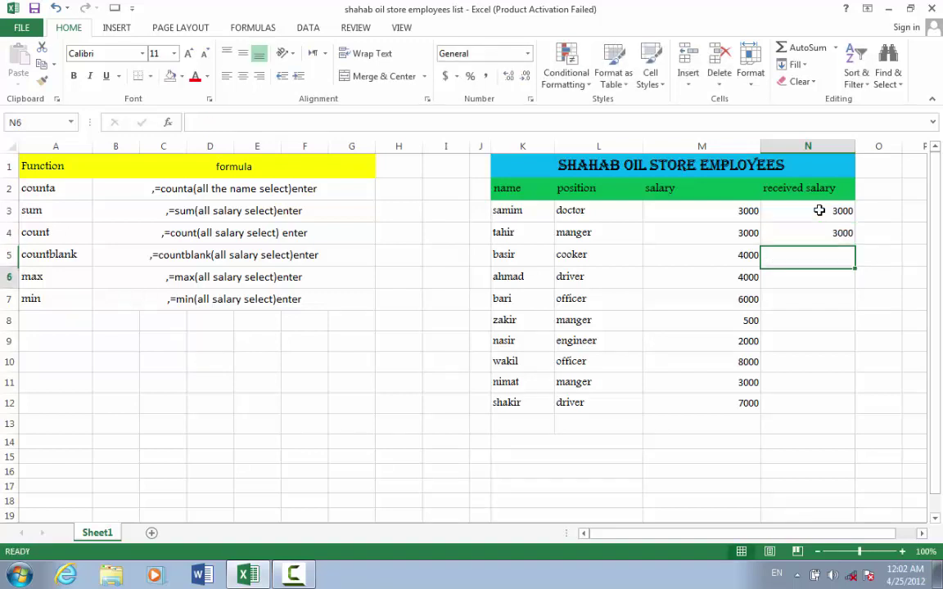
key("Return")
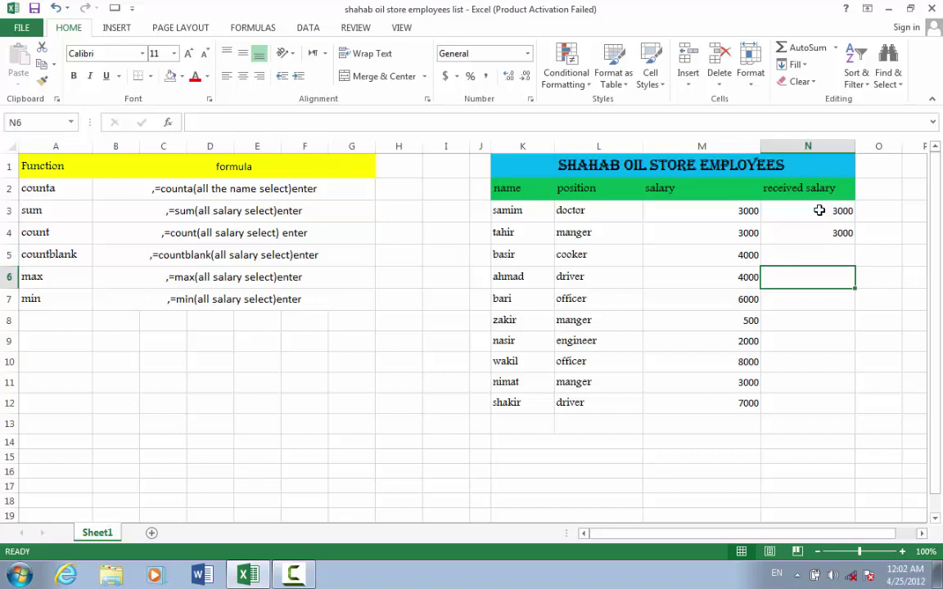
type("4000")
key("Return")
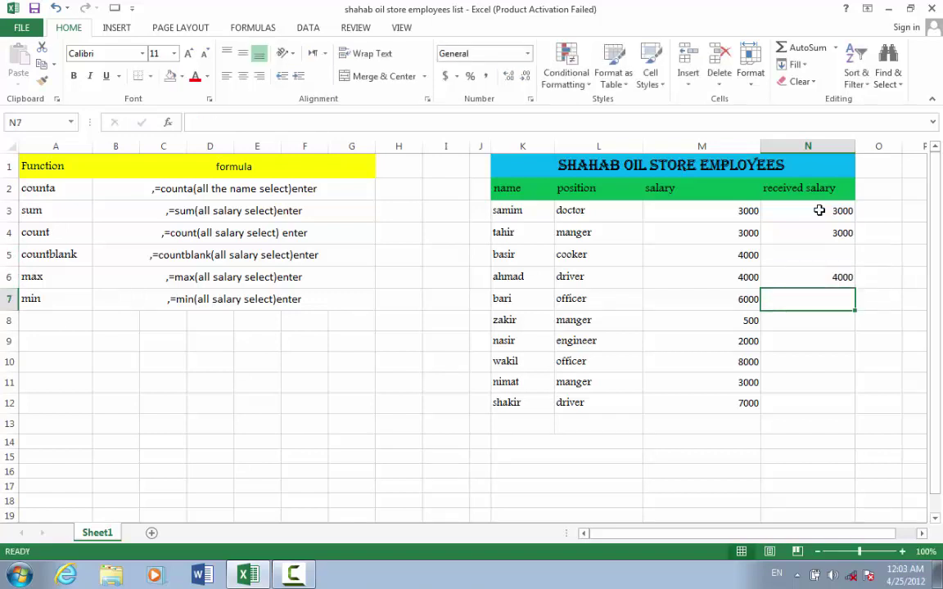
Enter received salaries 6000 for bari, 500 for zakir, 3000 for nimat and 7000 for shakir, leaving nasir's N9 blank
type("6000")
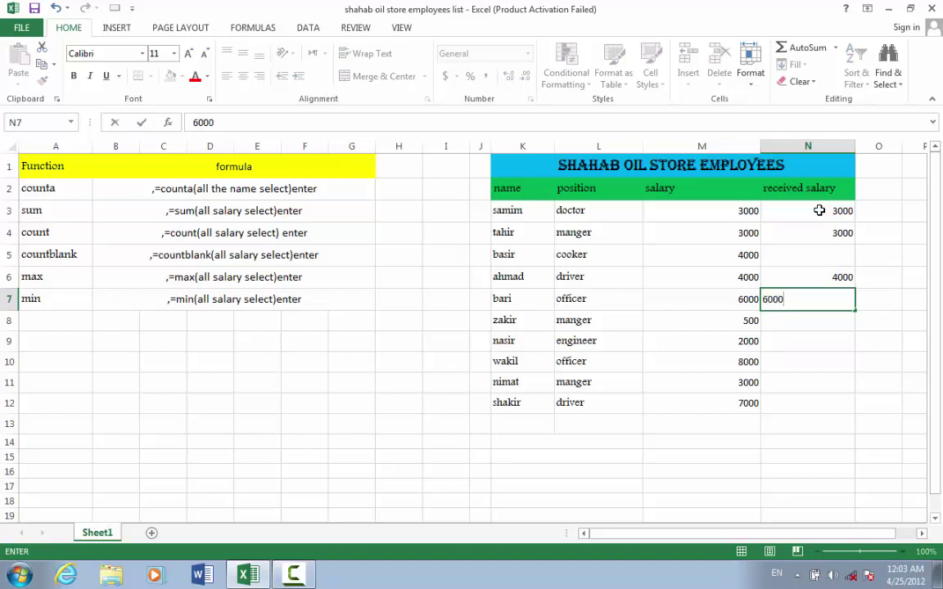
key("Return")
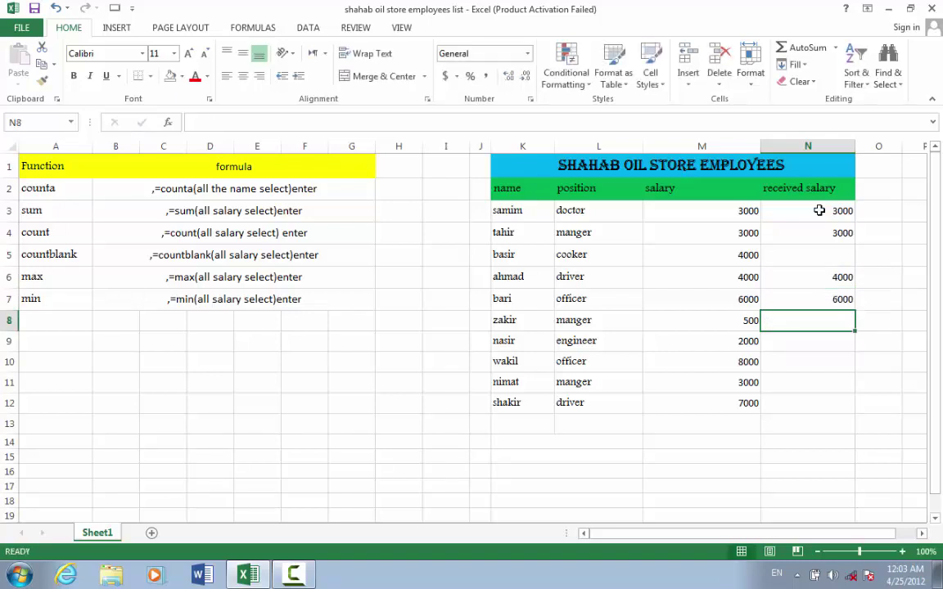
type("500")
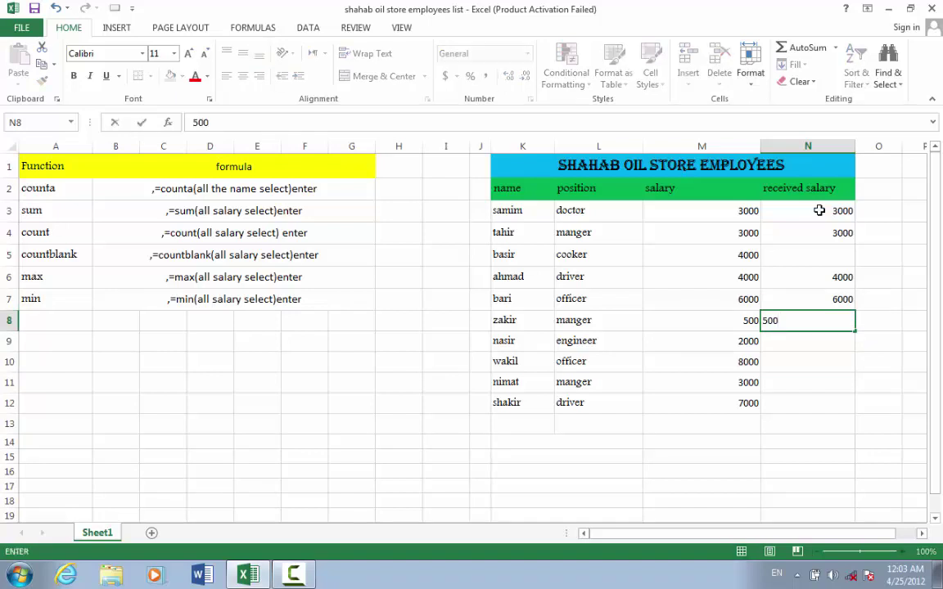
key("Return")
key("Return")
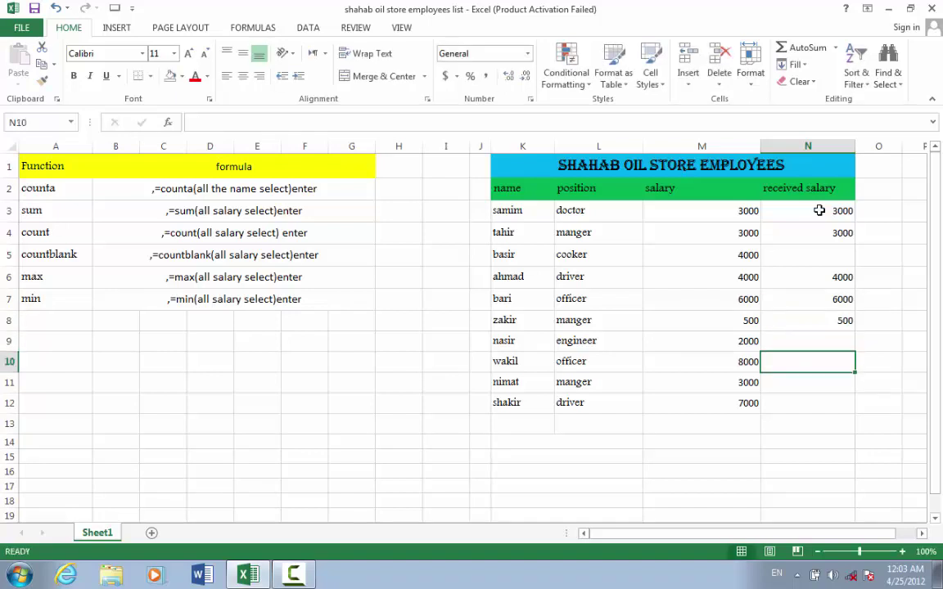
key("Return")
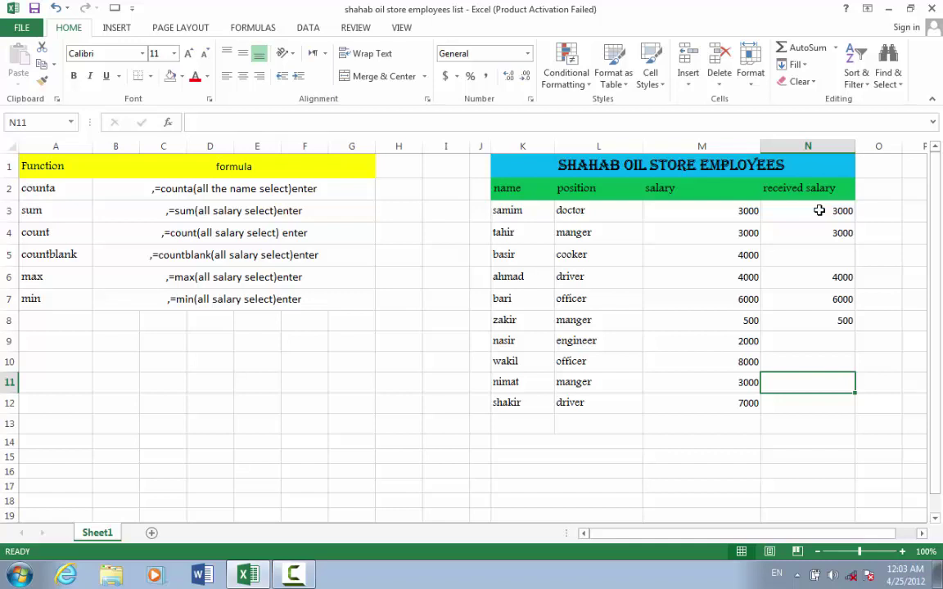
type("3000")
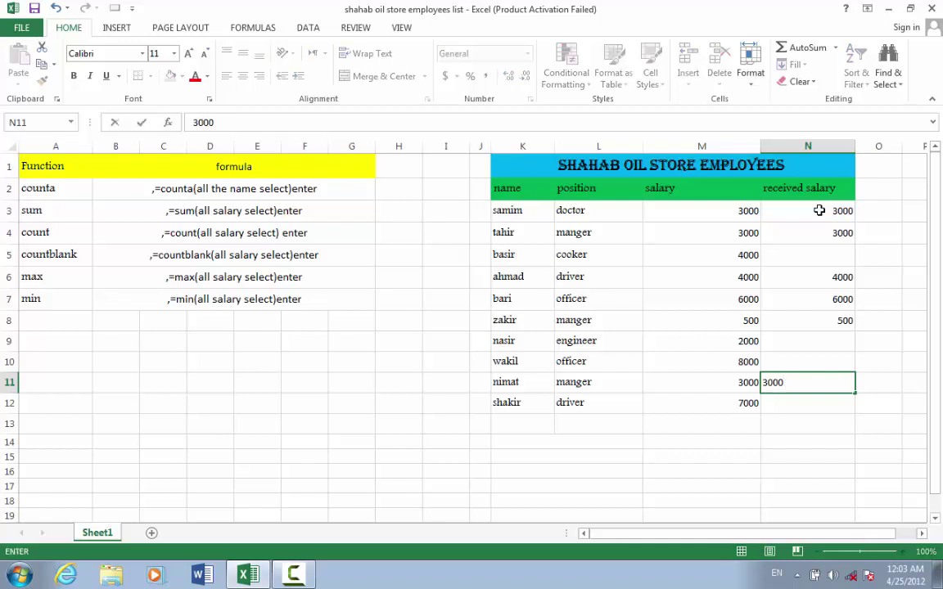
key("Return")
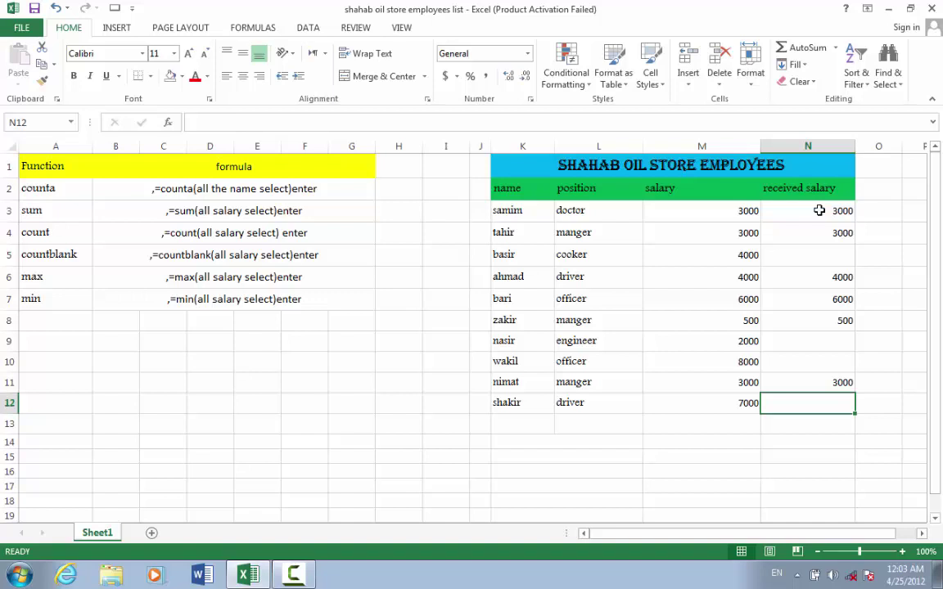
type("7000")
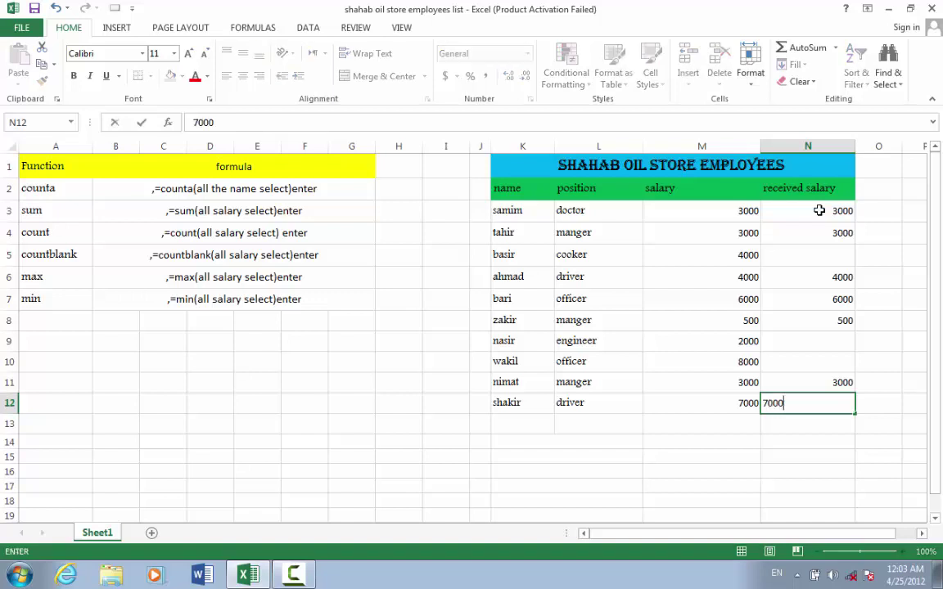
key("Return")
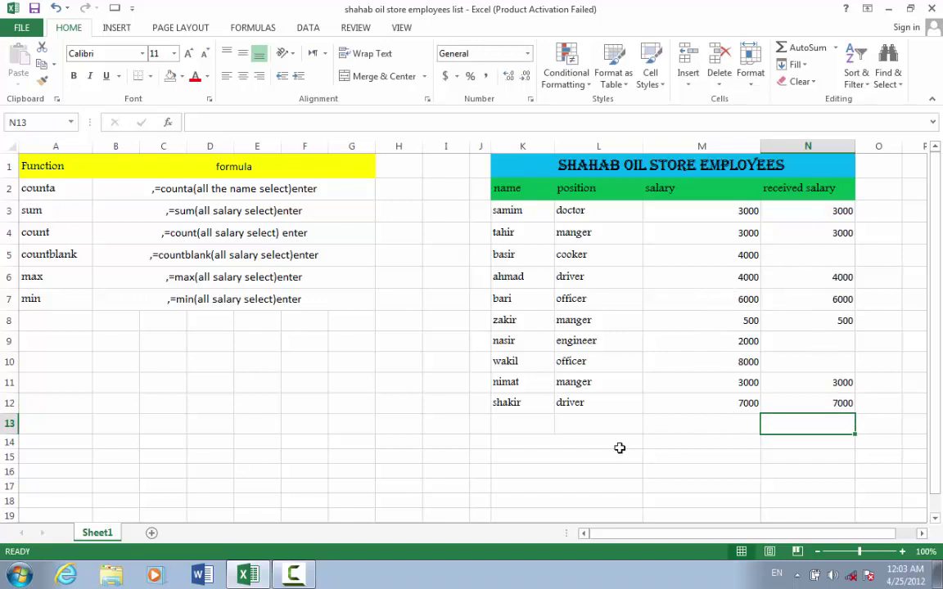
left_click(547, 442)
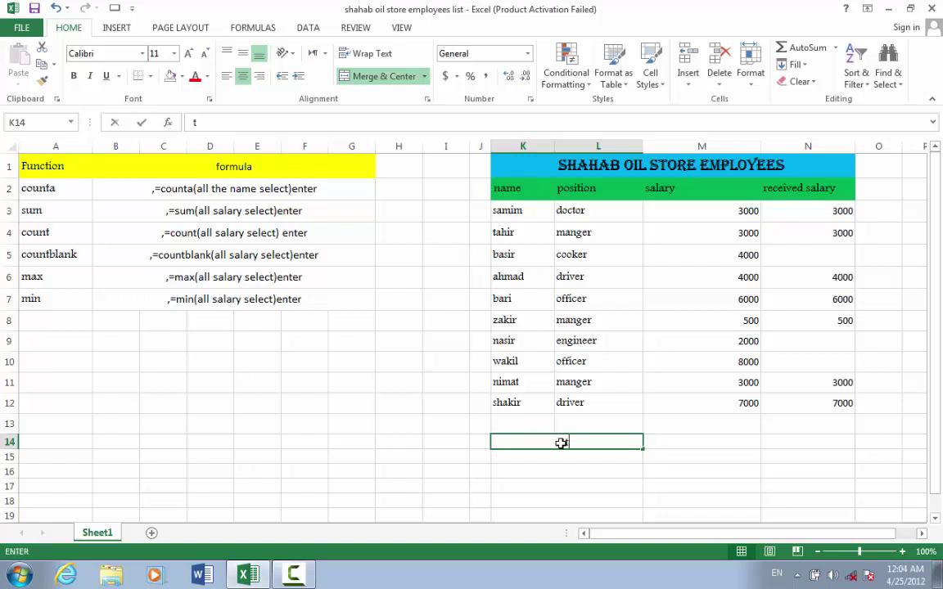
Enter the label 'total employees' in merged cell K14
type("tot")
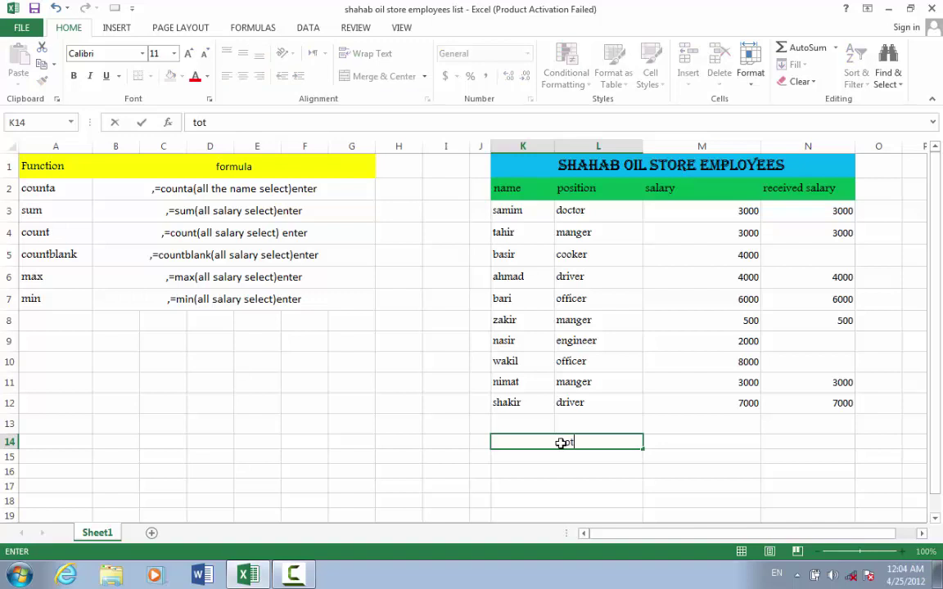
type("al em")
type("ployee")
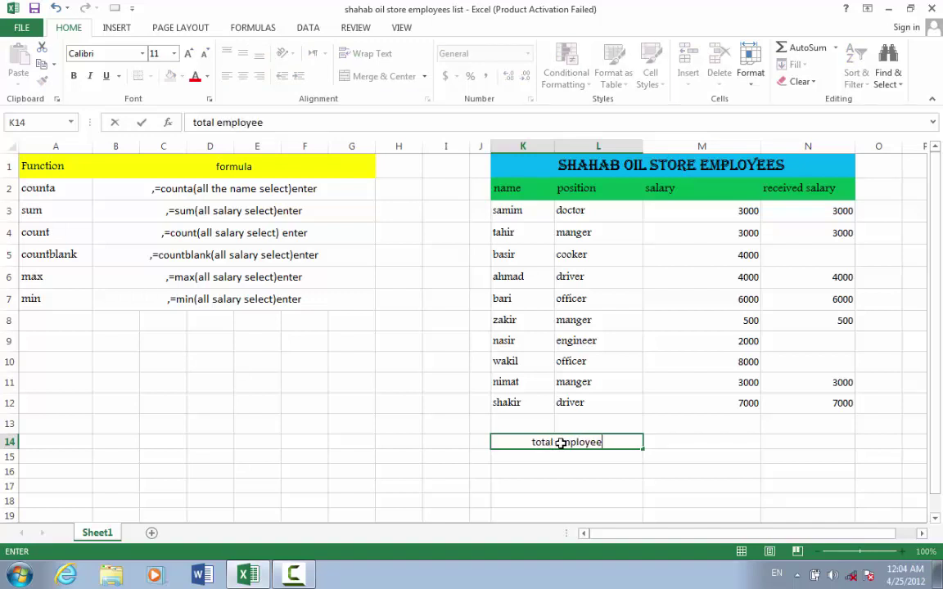
type("s")
left_click(679, 440)
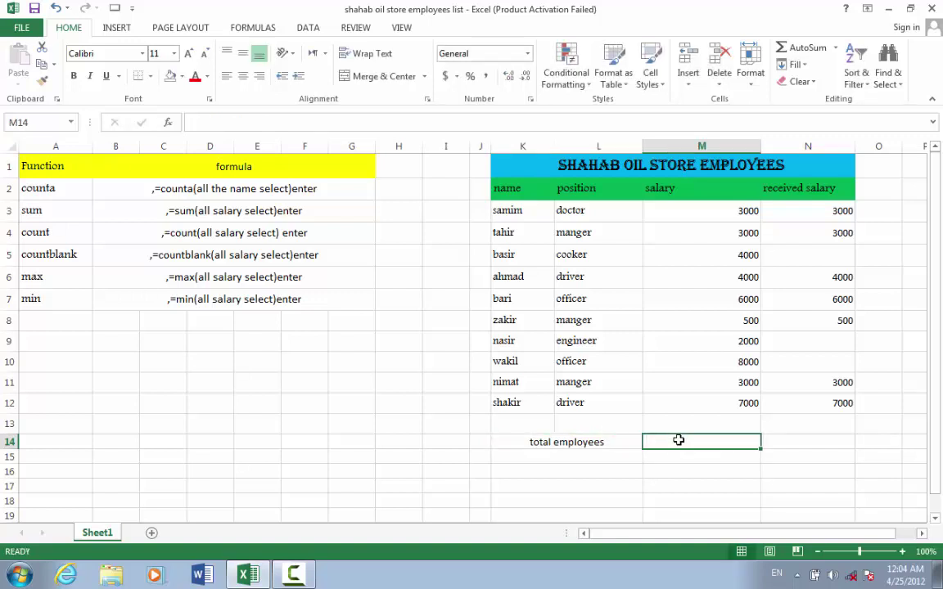
Count the employee names in M14 with =COUNTA(K3:K12), giving 10
type("=")
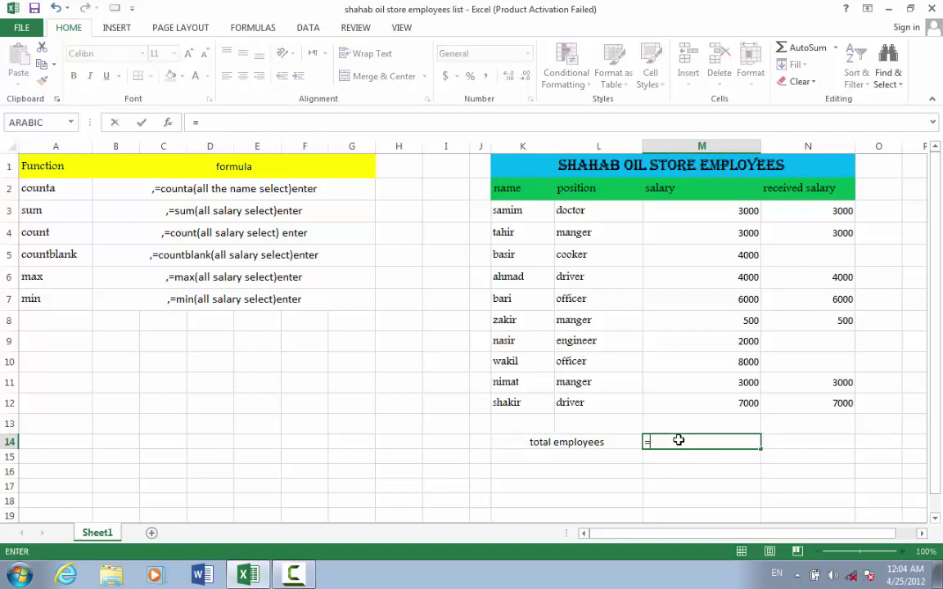
type("coun")
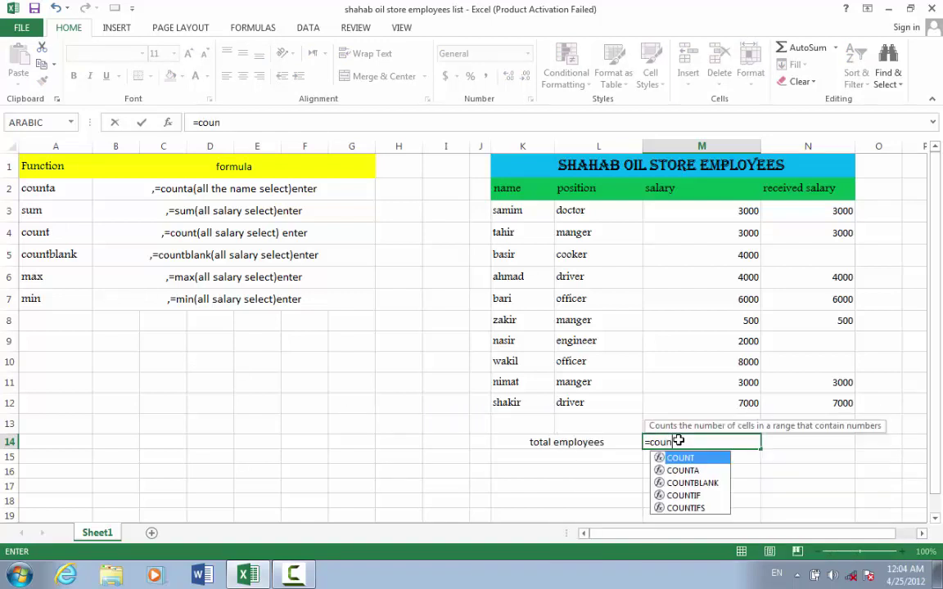
type("ta")
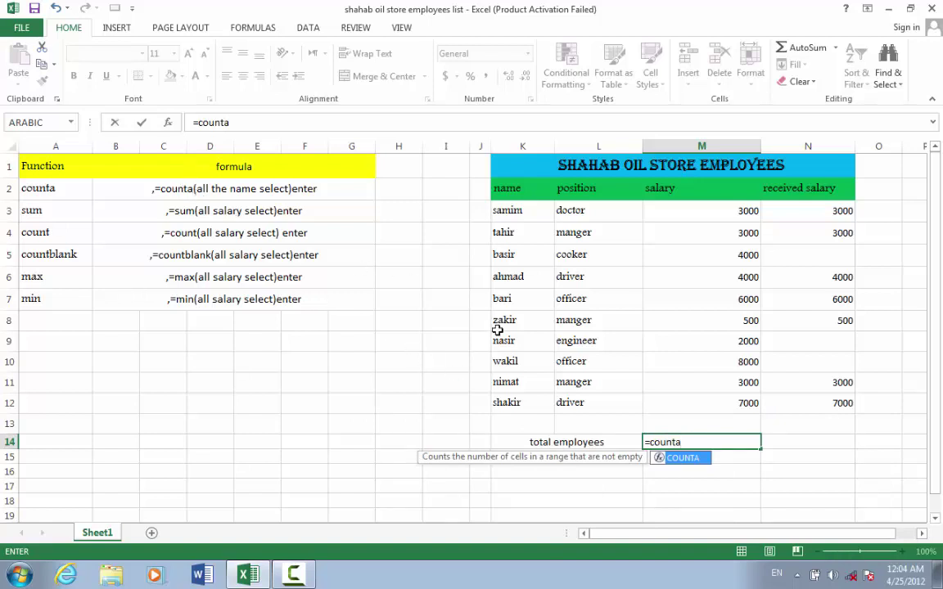
type("(")
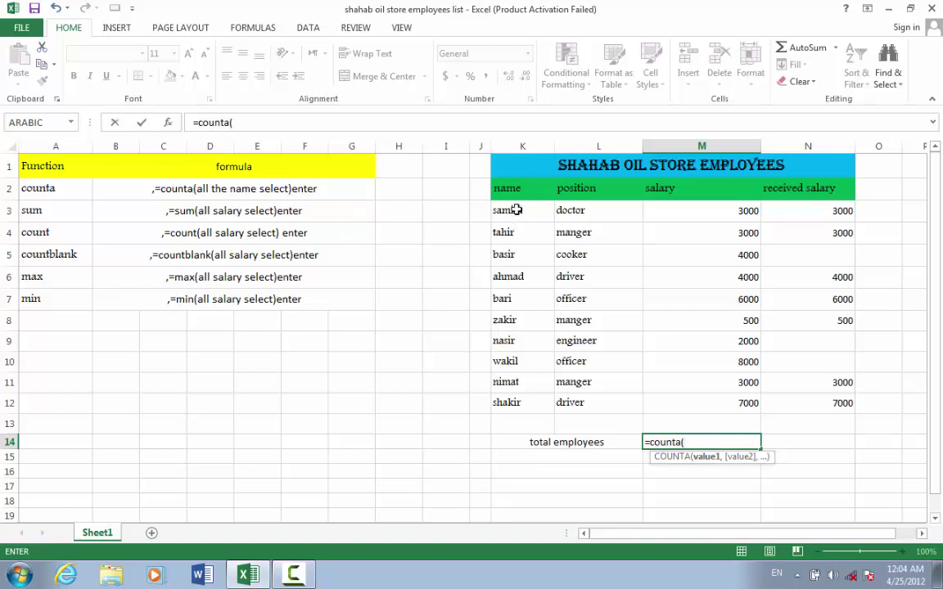
left_click_drag(517, 209, 524, 403)
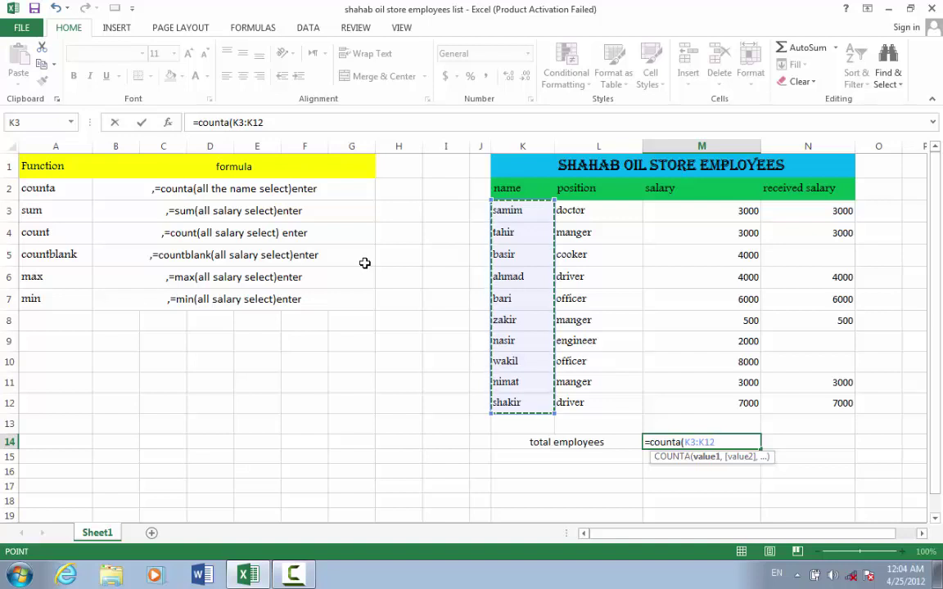
type(")")
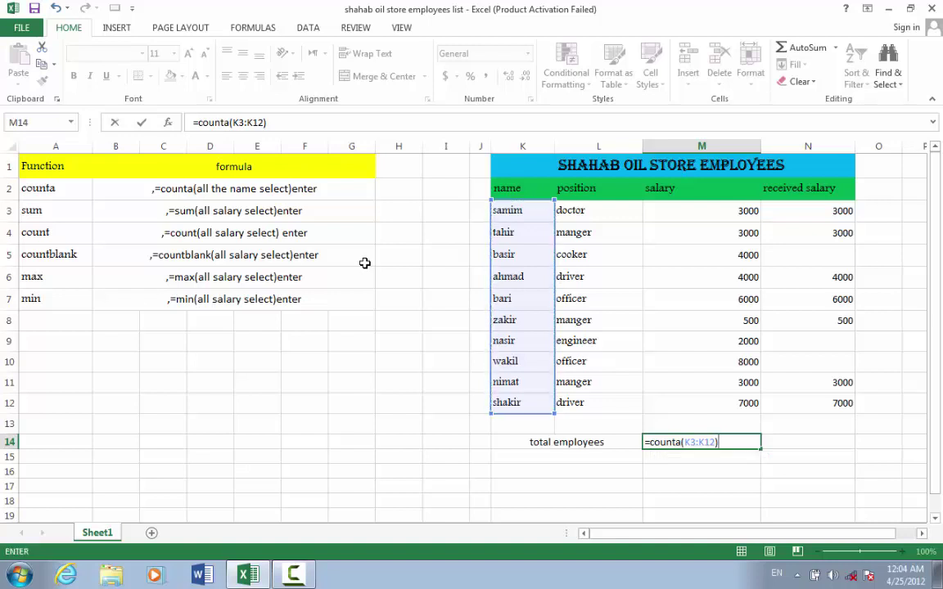
key("Return")
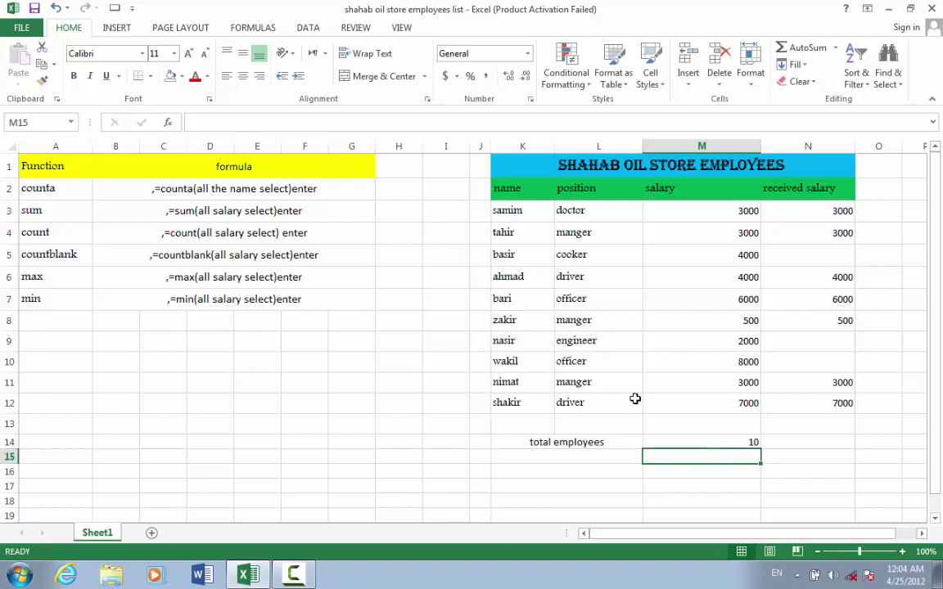
left_click(518, 214)
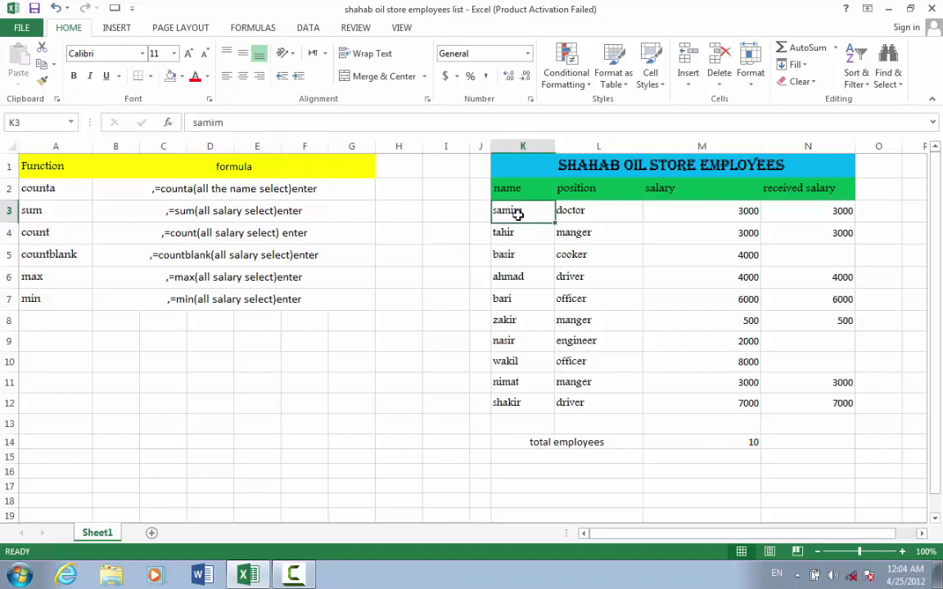
key("Down")
key("Down")
key("Down")
key("Down")
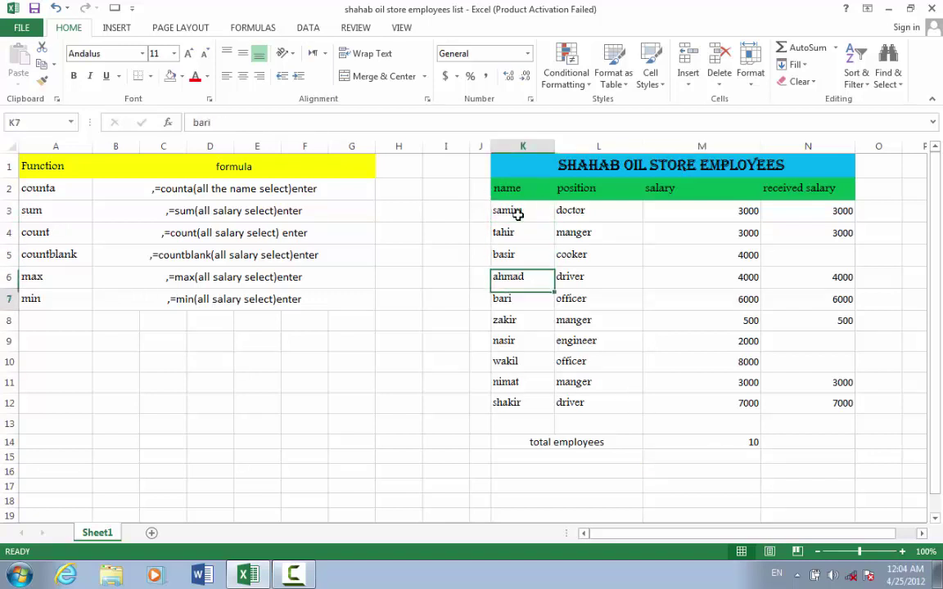
key("Down")
key("Down")
key("Down")
key("Down")
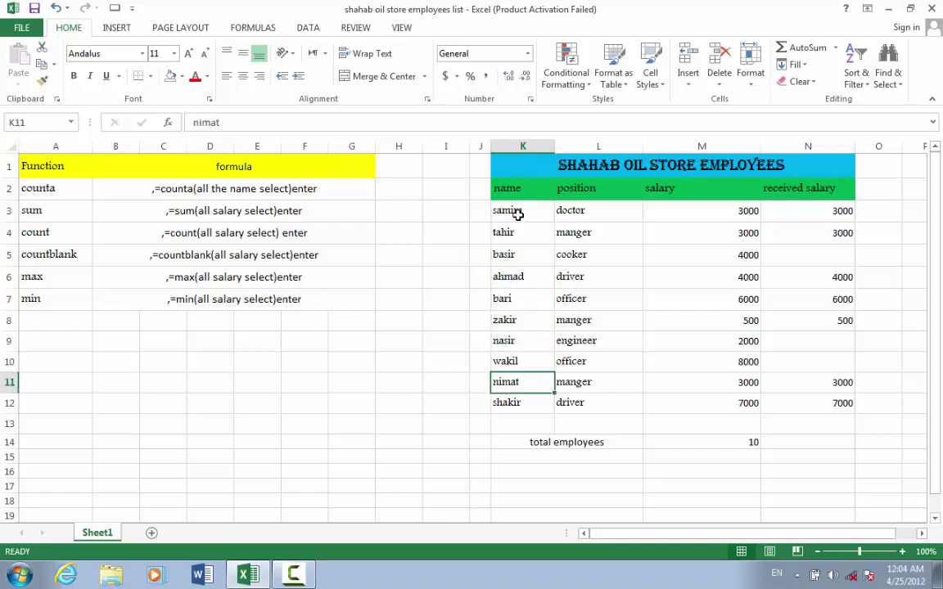
key("Down")
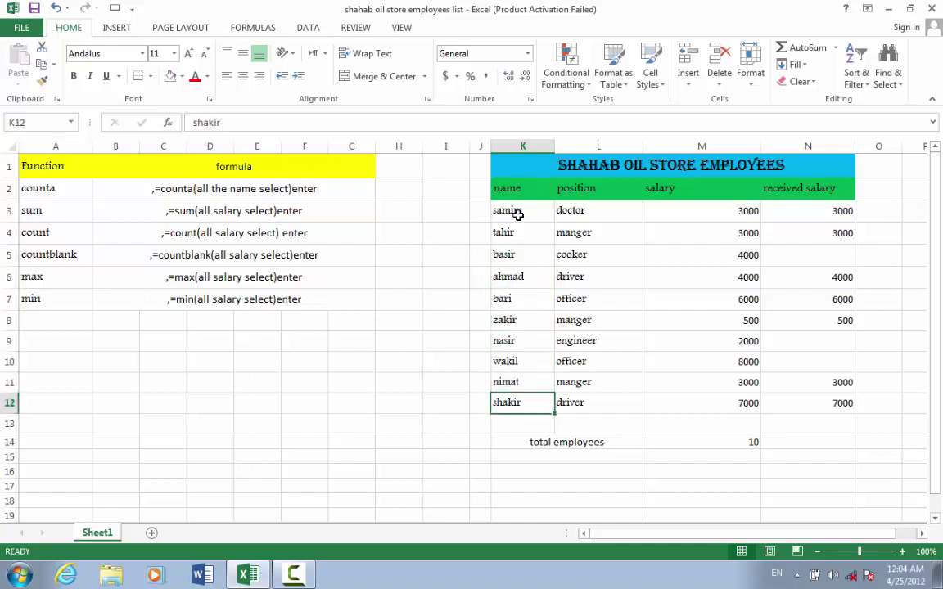
left_click(561, 456)
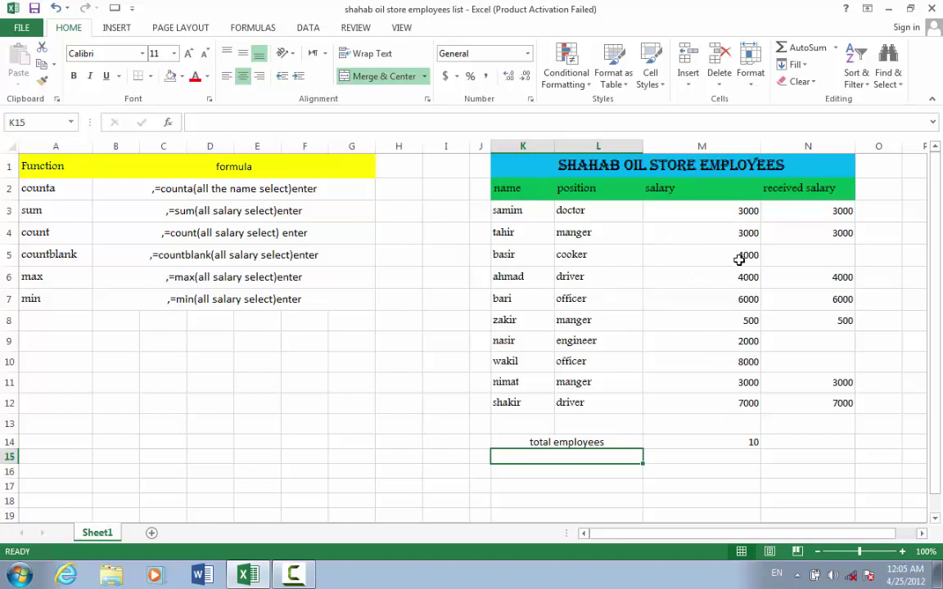
Label K15 'total salary'
type("to")
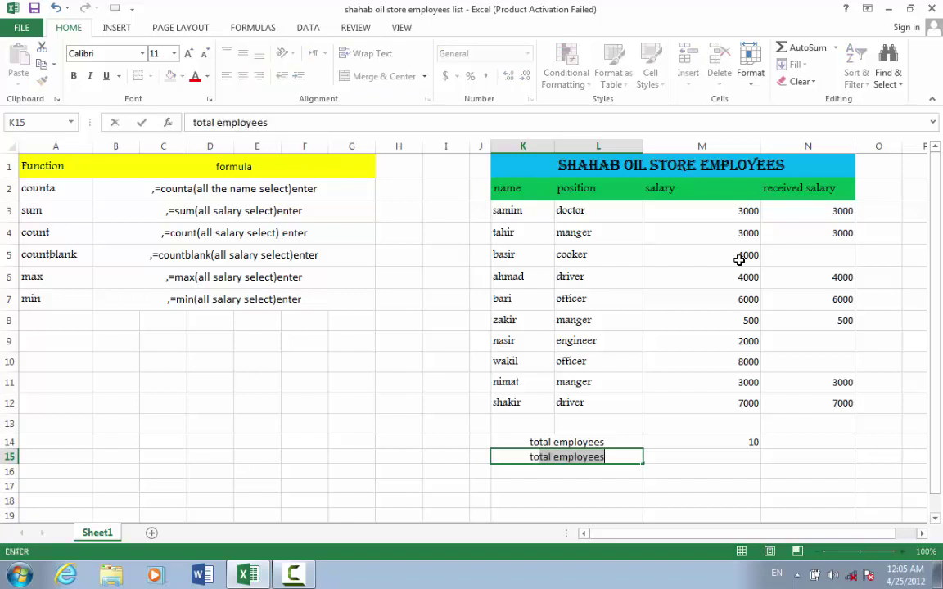
type("tal ")
type("sla")
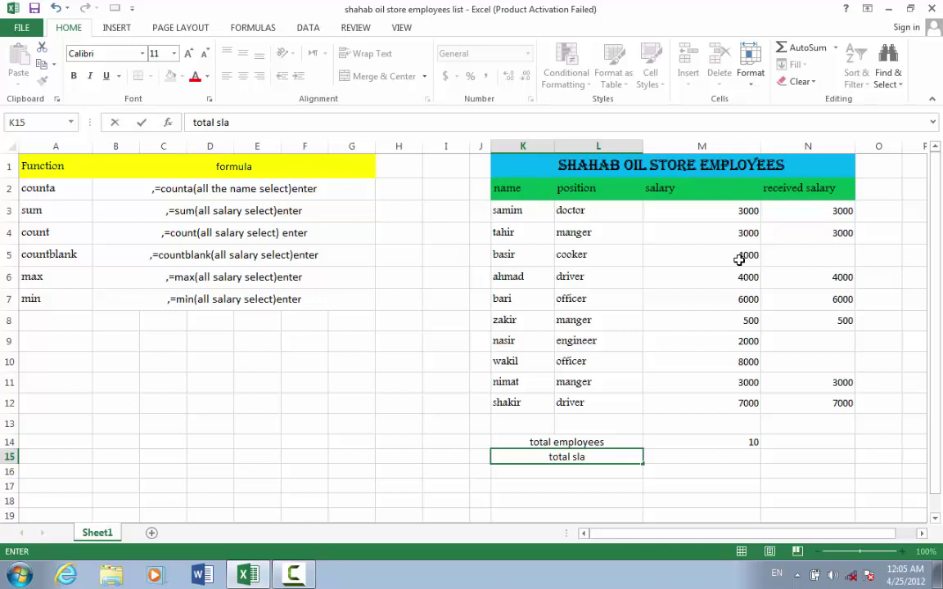
key("BackSpace")
key("BackSpace")
type("ala")
type("ry")
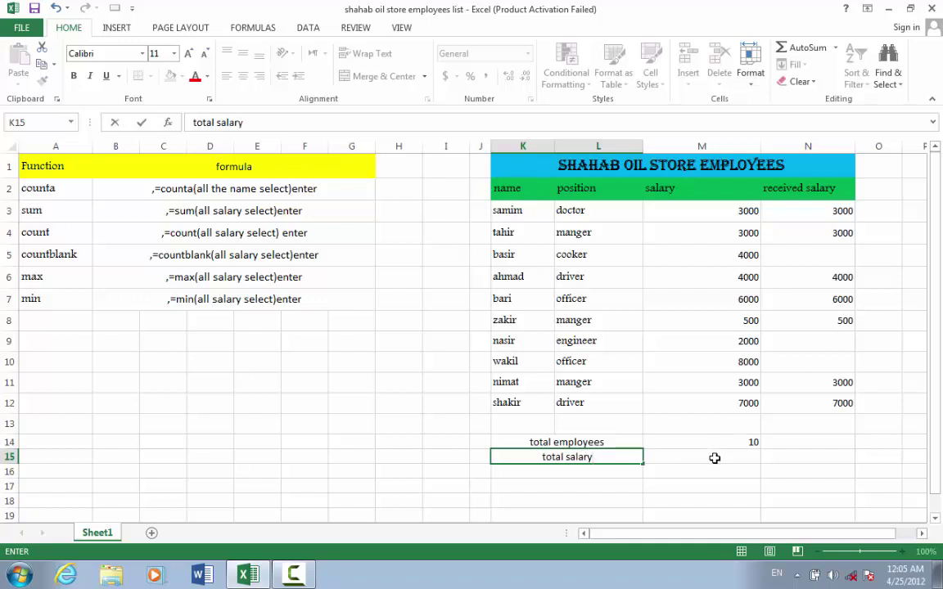
left_click(714, 459)
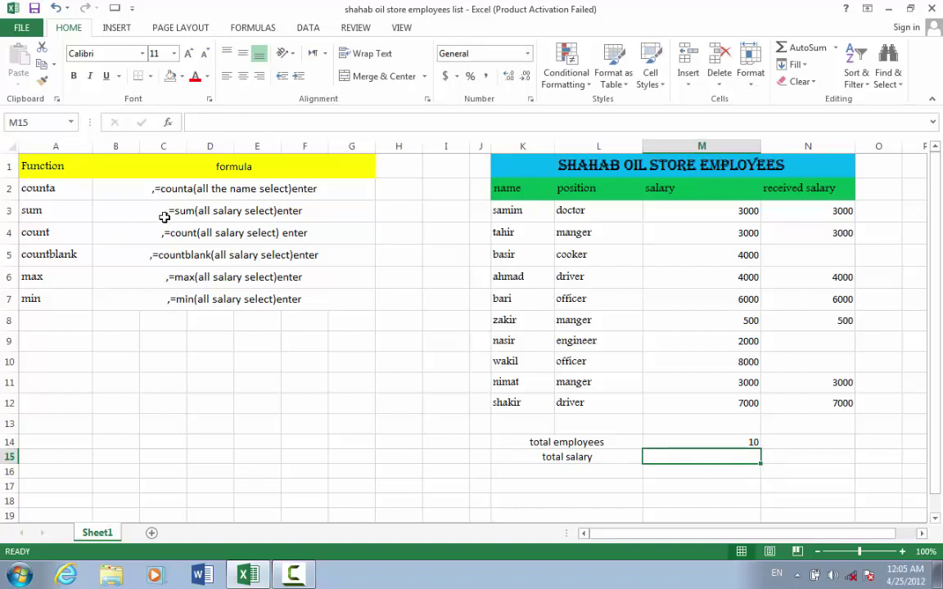
Sum the salary column in M15 with =SUM(M3:M12), giving 40500
type("=")
type("sum")
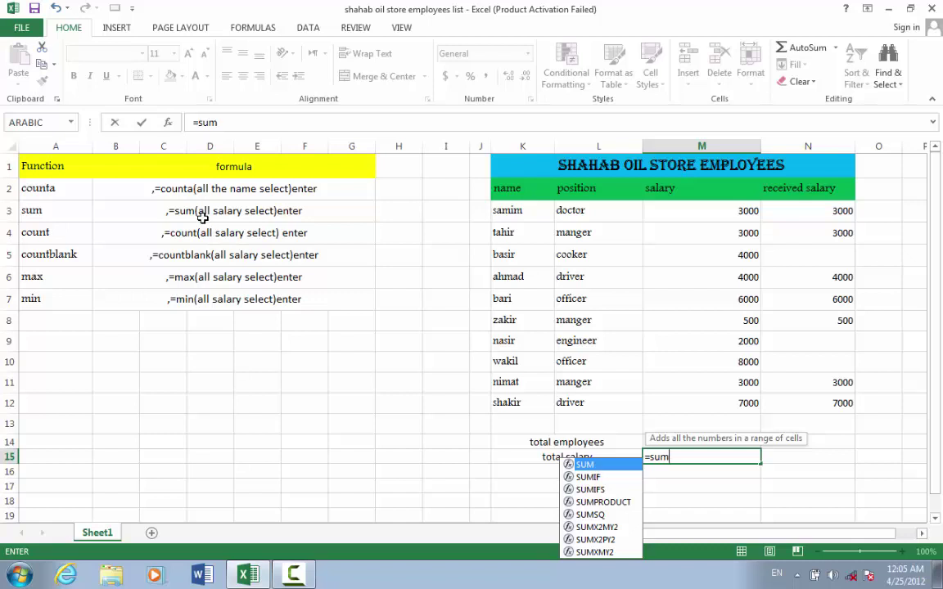
type("(")
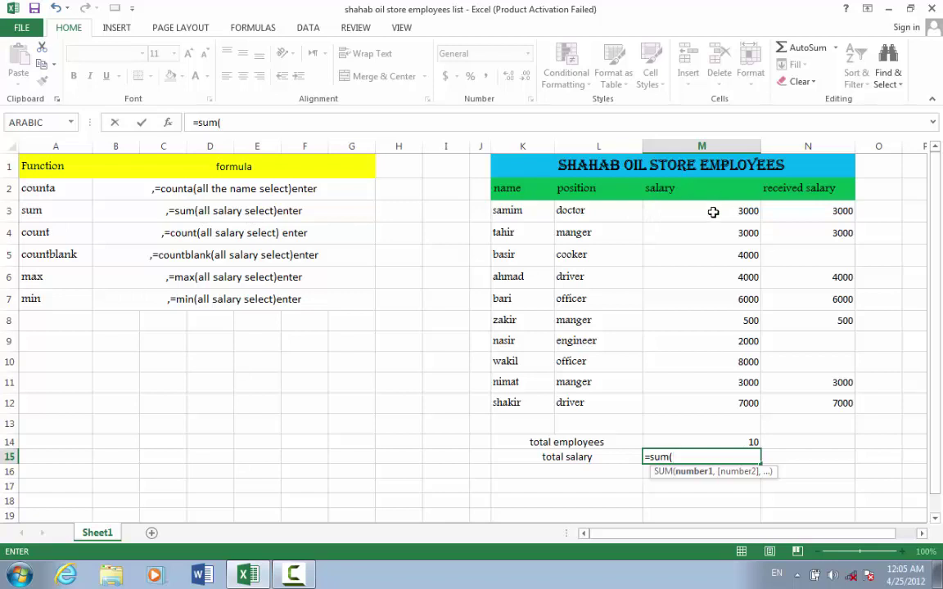
left_click_drag(711, 218, 713, 399)
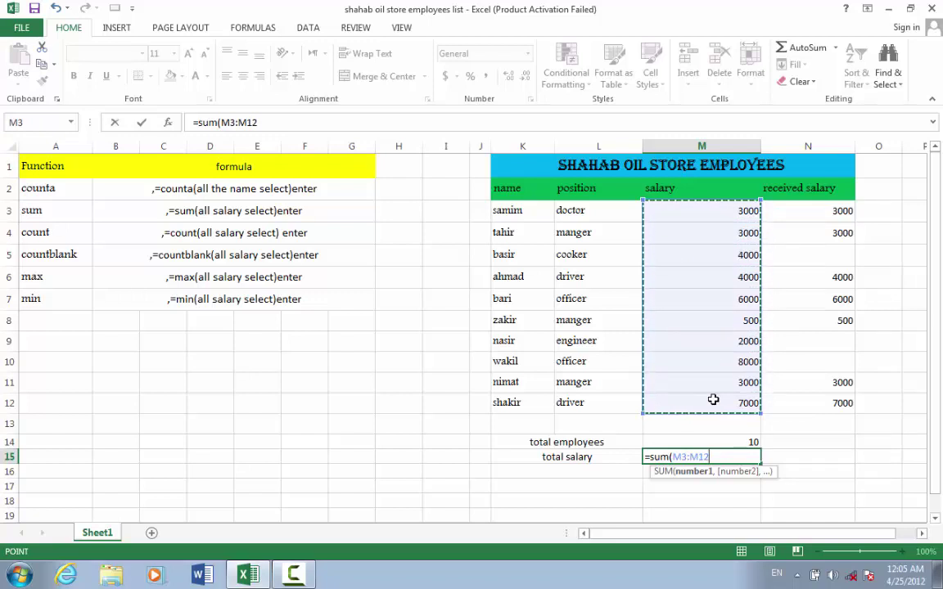
type(")")
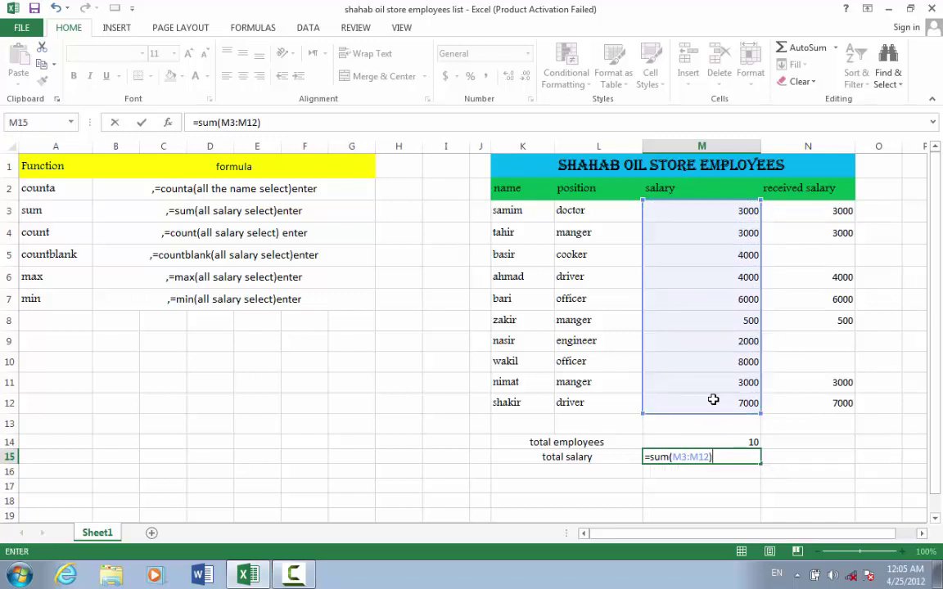
key("Return")
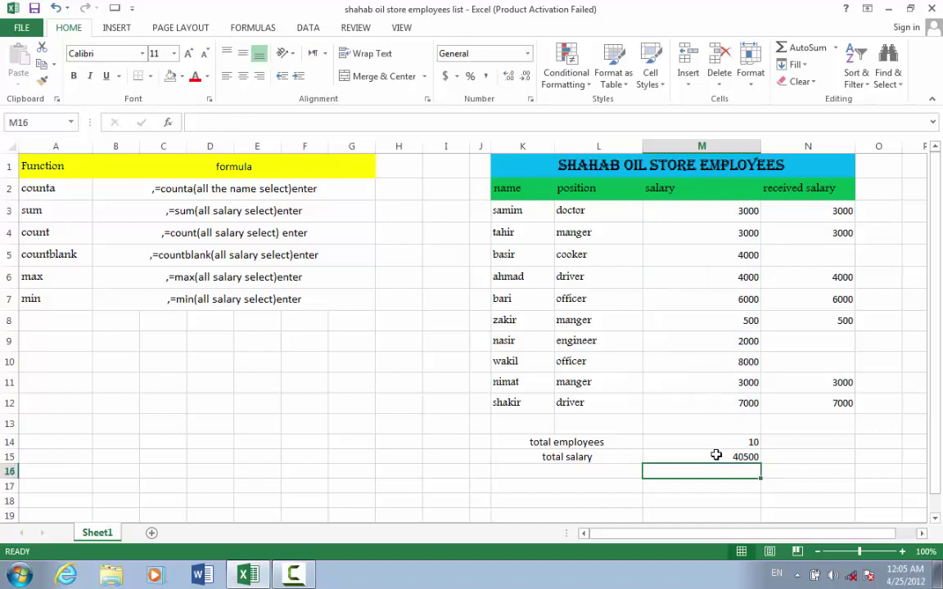
left_click(722, 458)
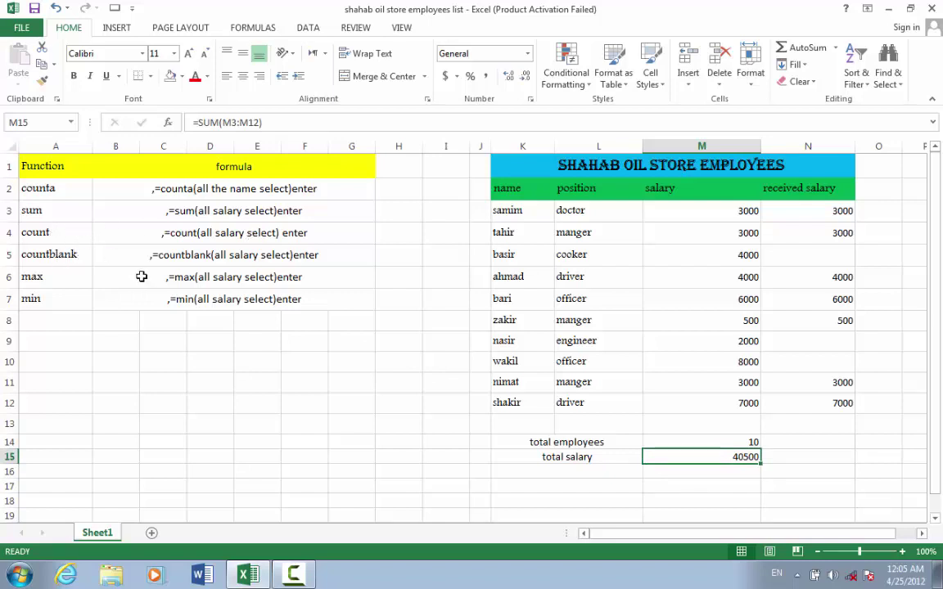
left_click(580, 472)
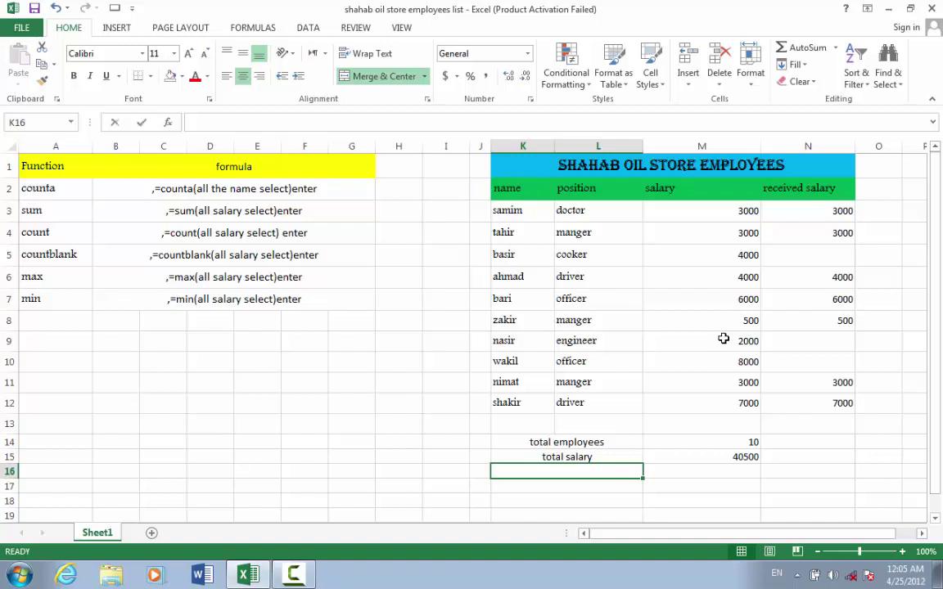
Label K16 'received salary'
type("rew")
key("BackSpace")
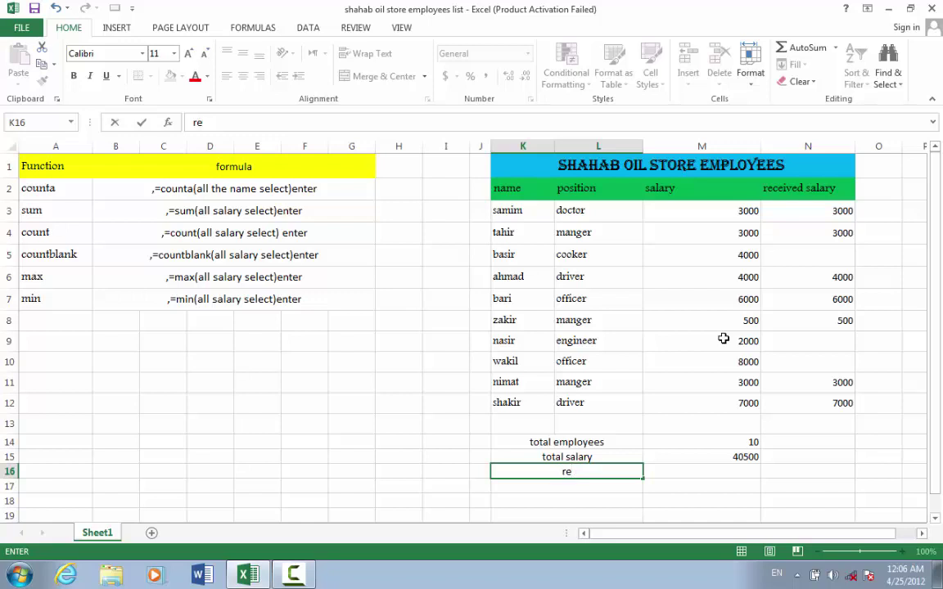
type("eive")
type("d sala")
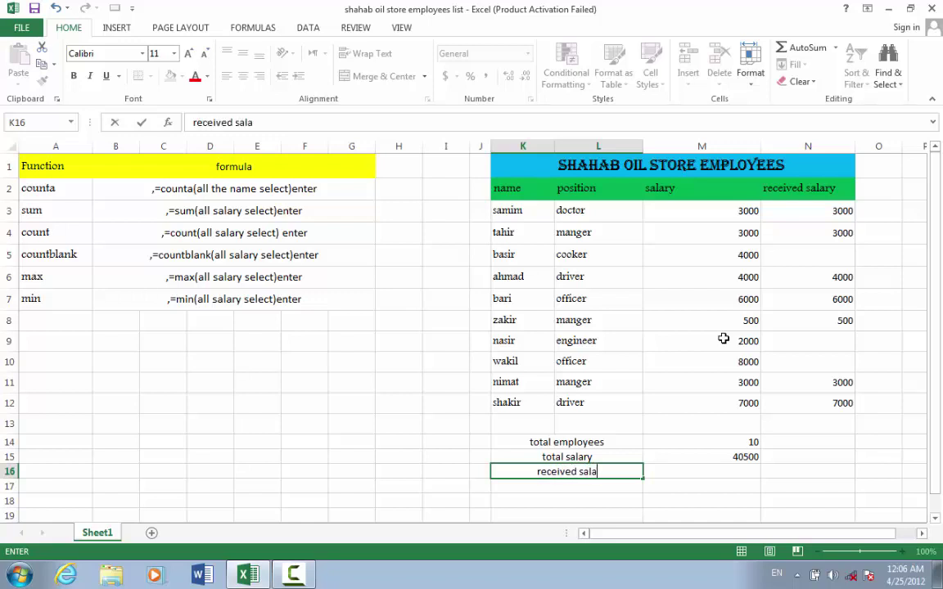
type("ry")
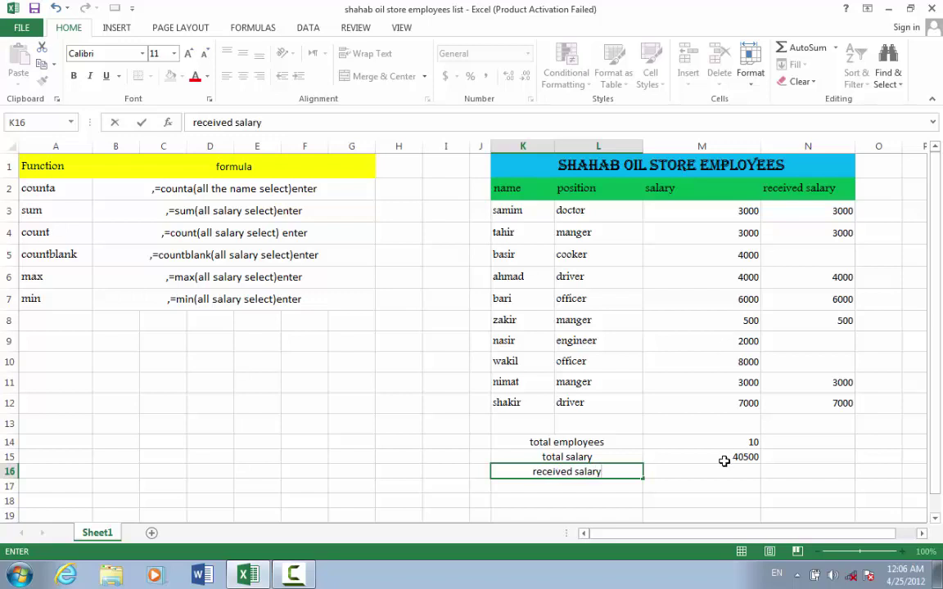
left_click(719, 473)
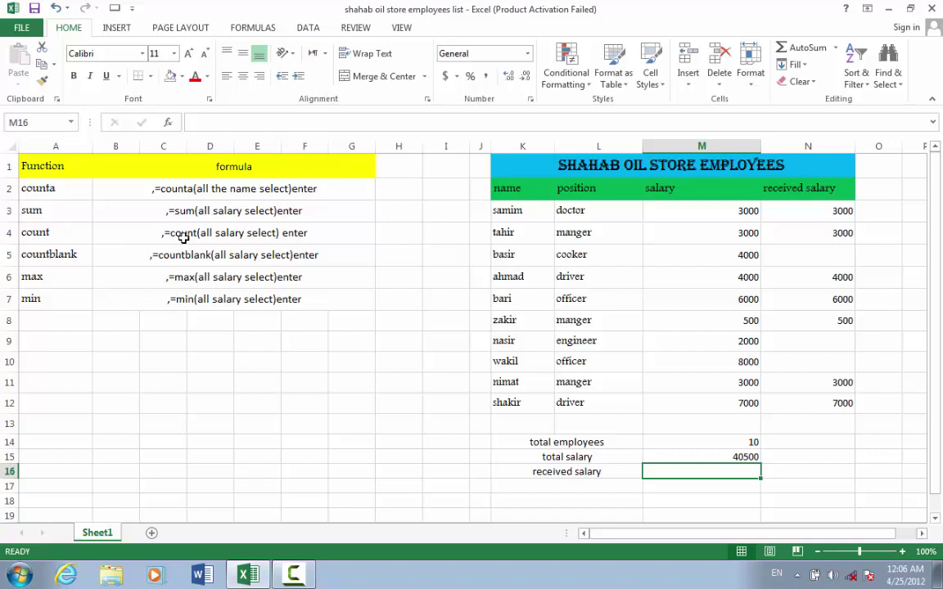
Count the received salary entries in M16 with =COUNT(N3:N12), showing 7
type("=")
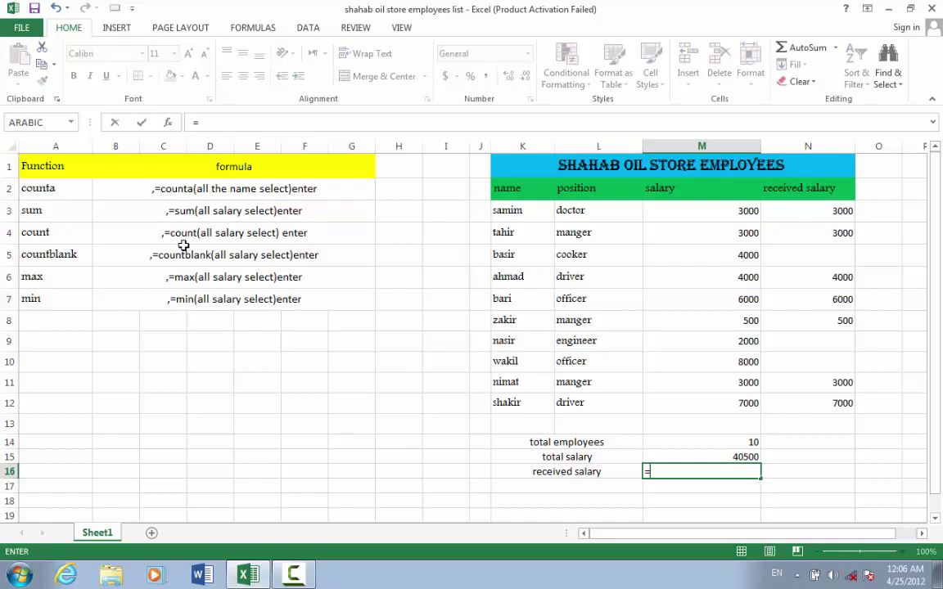
type("count")
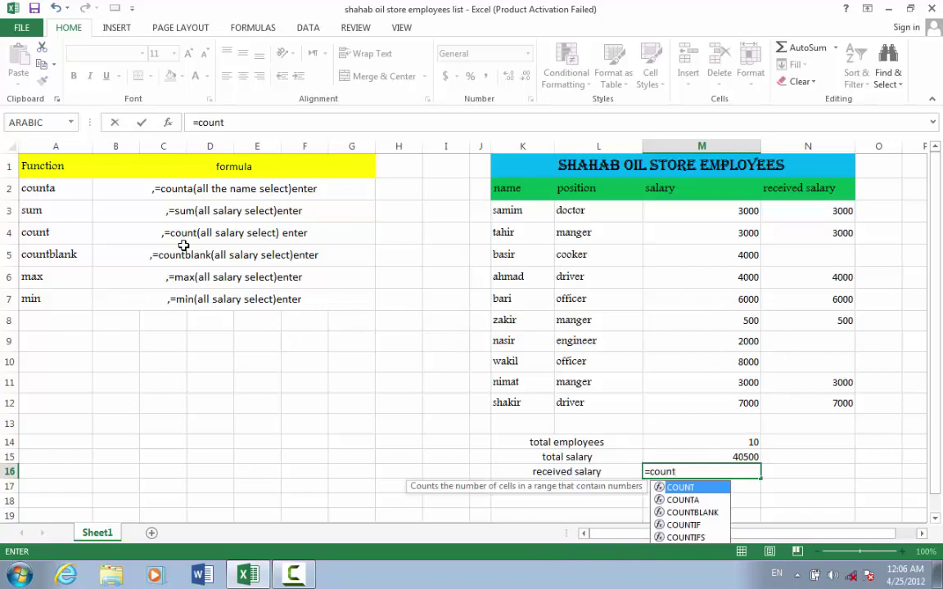
type("(")
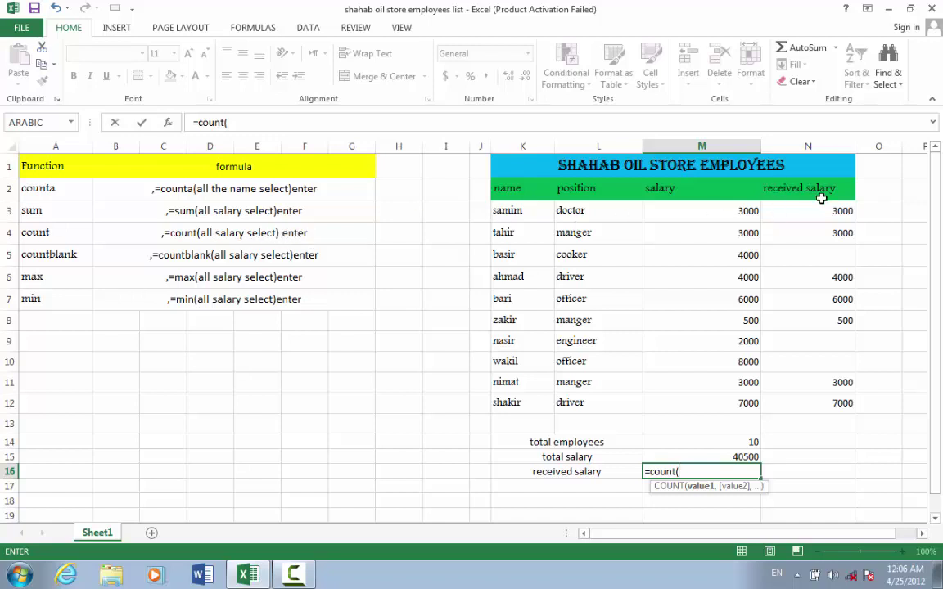
left_click_drag(820, 214, 820, 400)
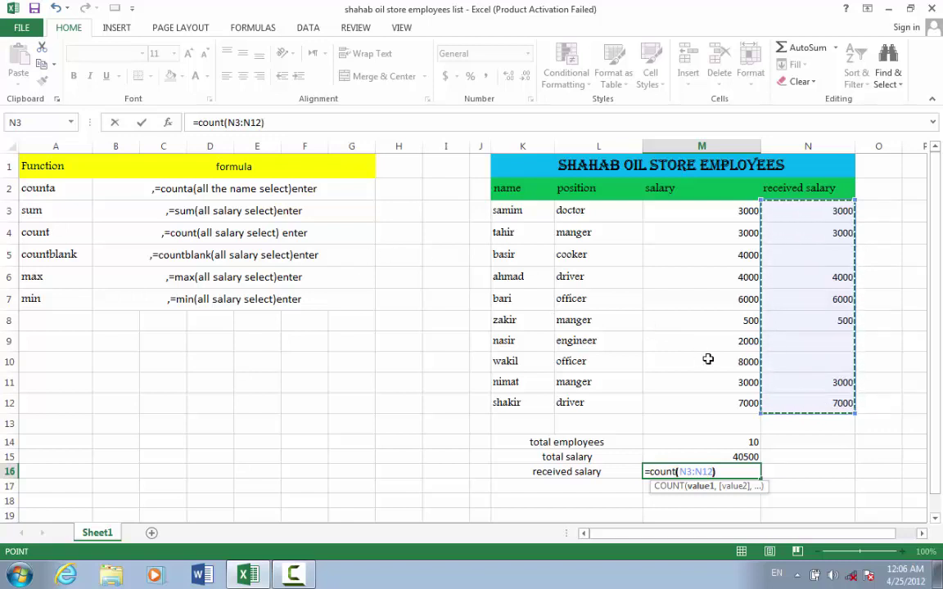
key("Return")
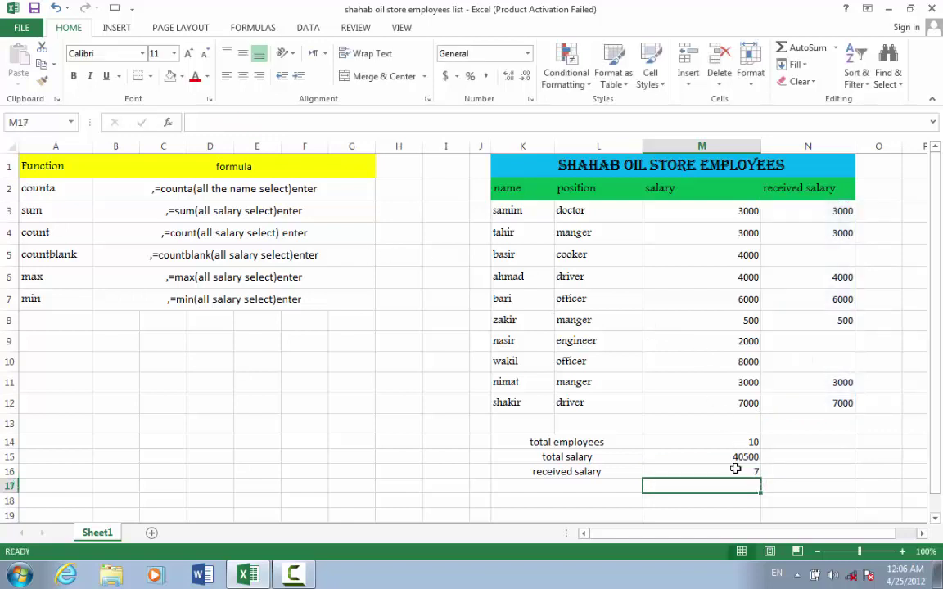
left_click(744, 471)
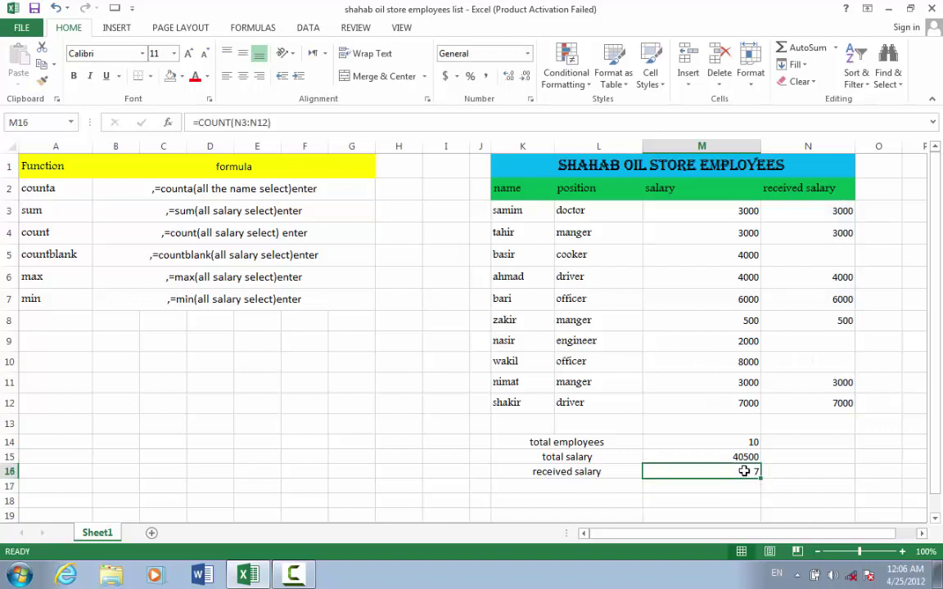
left_click(835, 401)
key("Up")
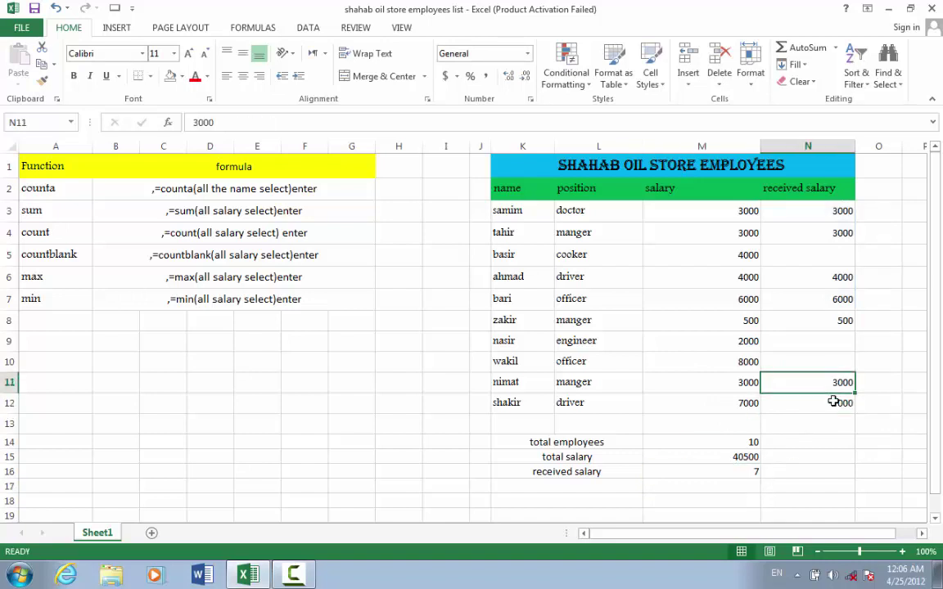
key("Up")
key("Up")
key("Up")
key("Up")
key("Up")
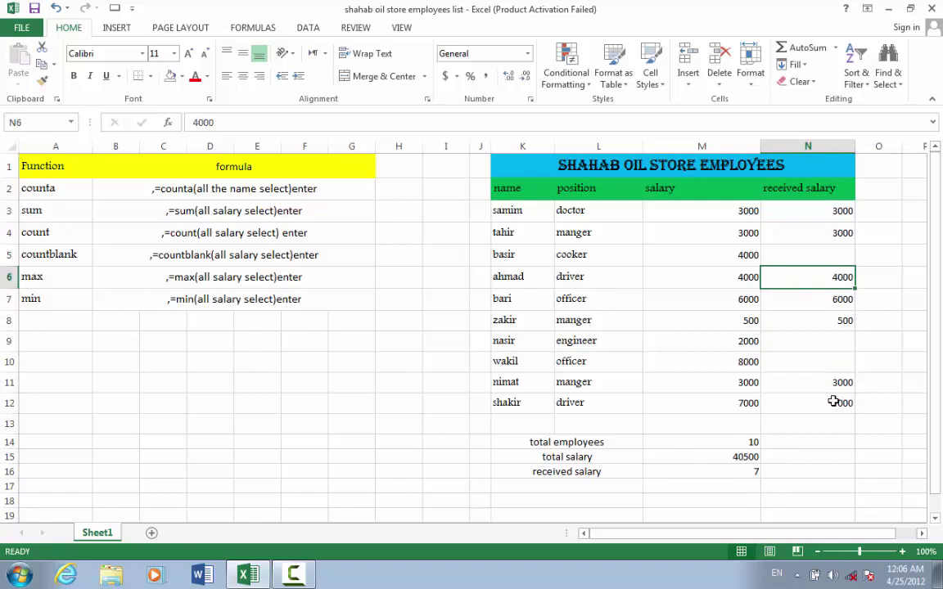
key("Up")
key("Up")
key("Up")
key("Up")
key("Down")
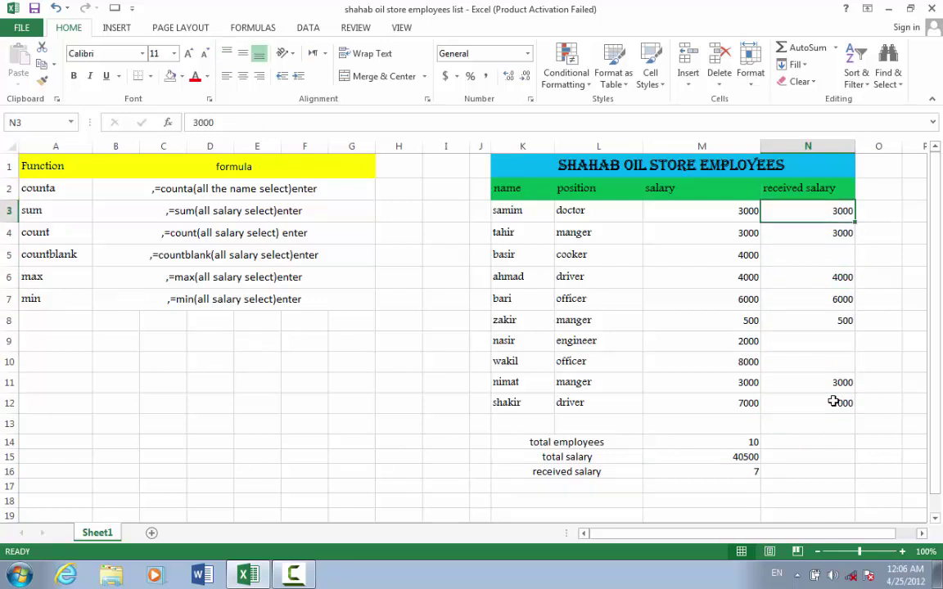
left_click(558, 485)
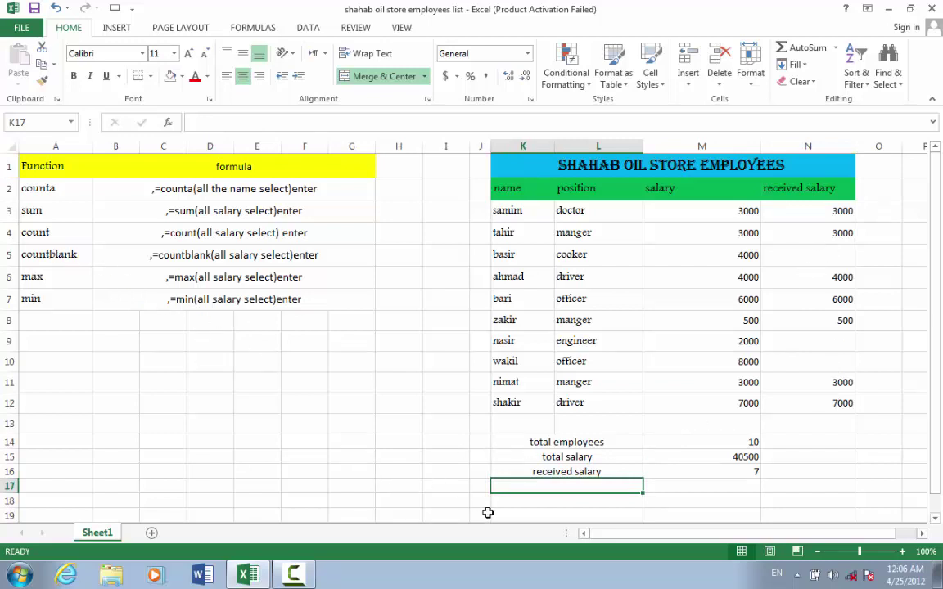
Label K17 'remain salary'
type("remain")
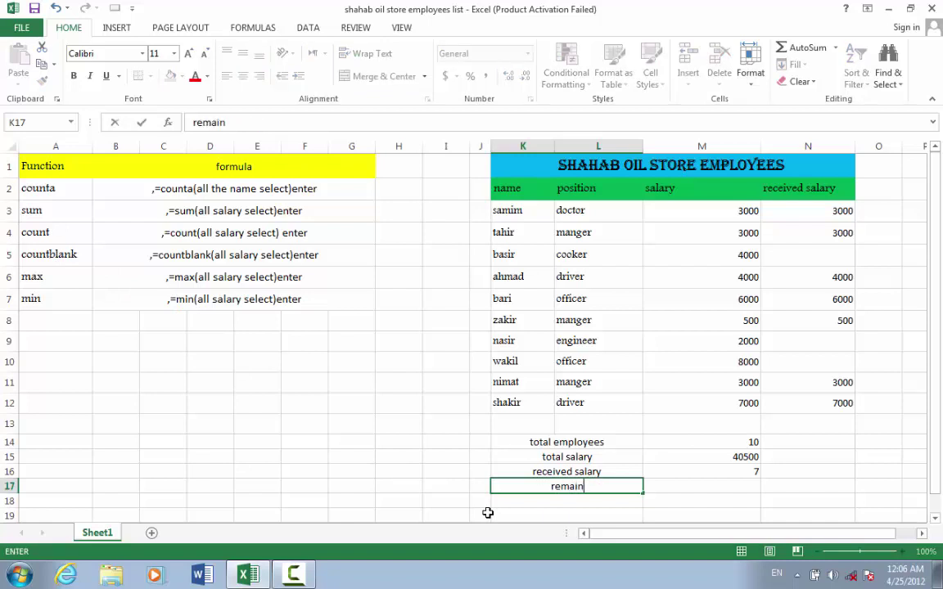
type("slaa")
key("BackSpace")
key("BackSpace")
key("BackSpace")
type("alary")
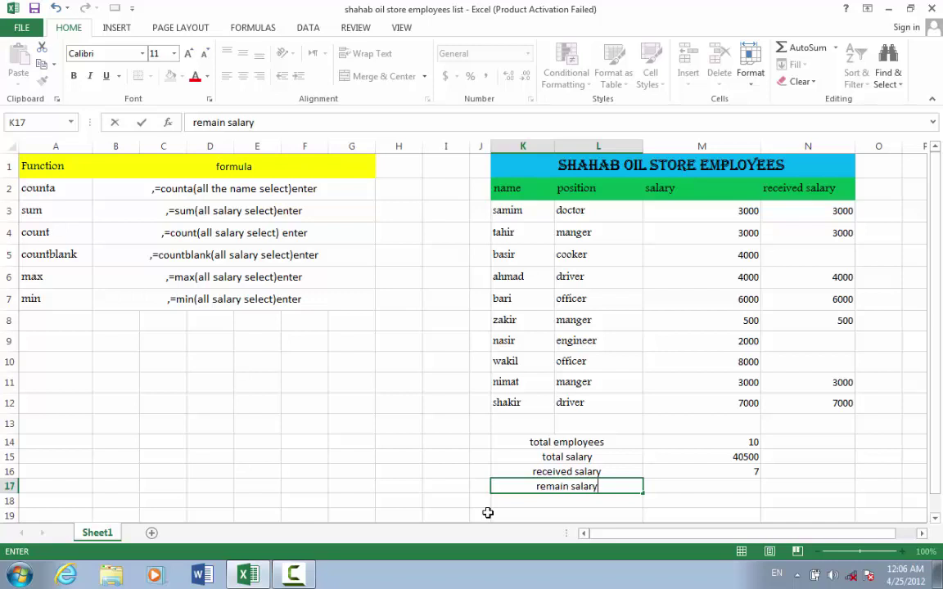
left_click(700, 489)
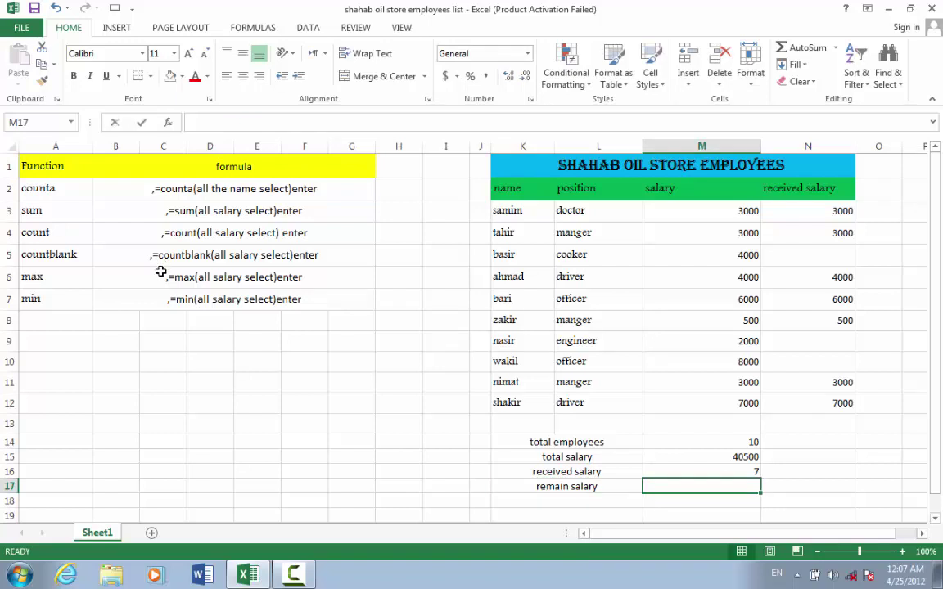
Count the blank received salary cells in M17 with =COUNTBLANK(N3:N12), showing 3
type("=coun")
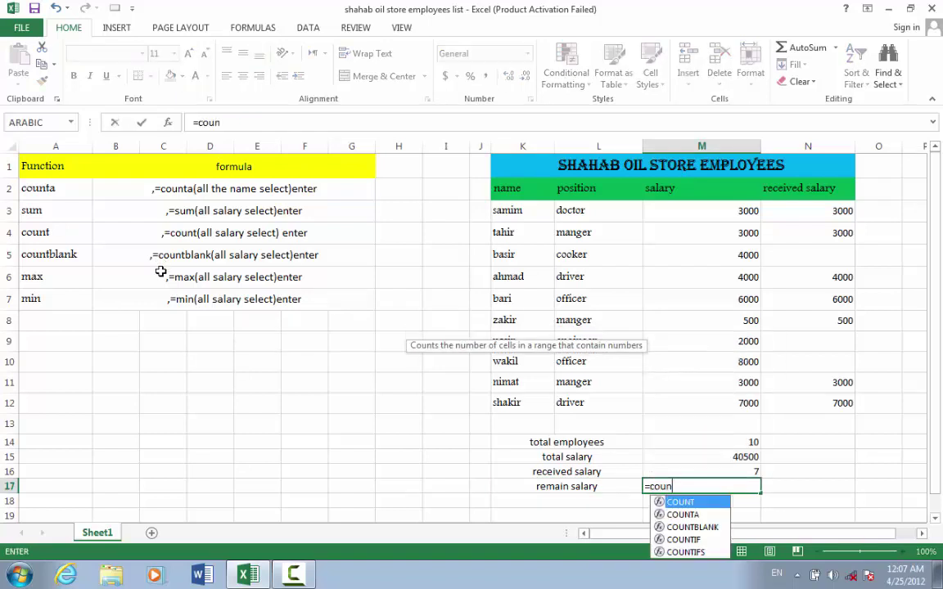
type("tblank")
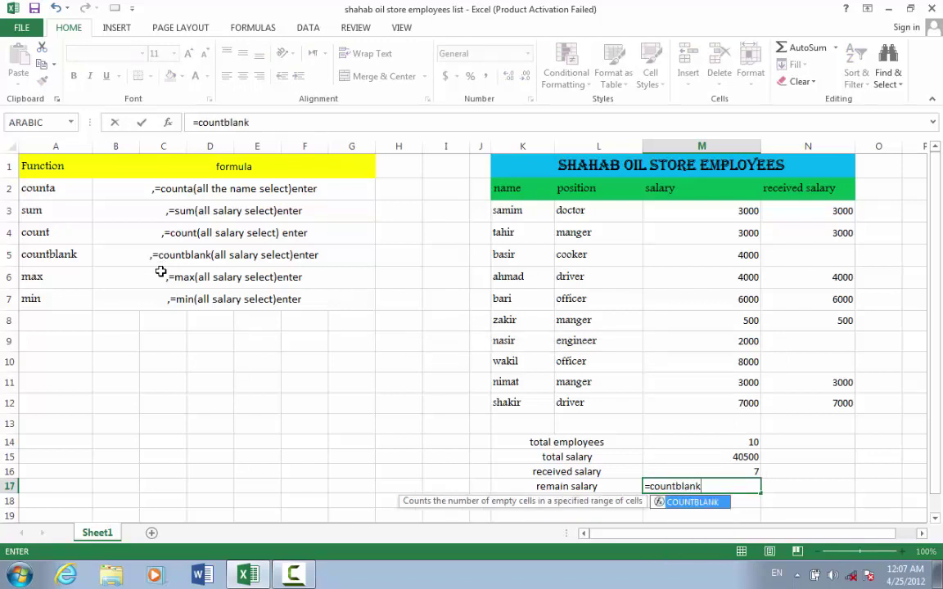
type("(")
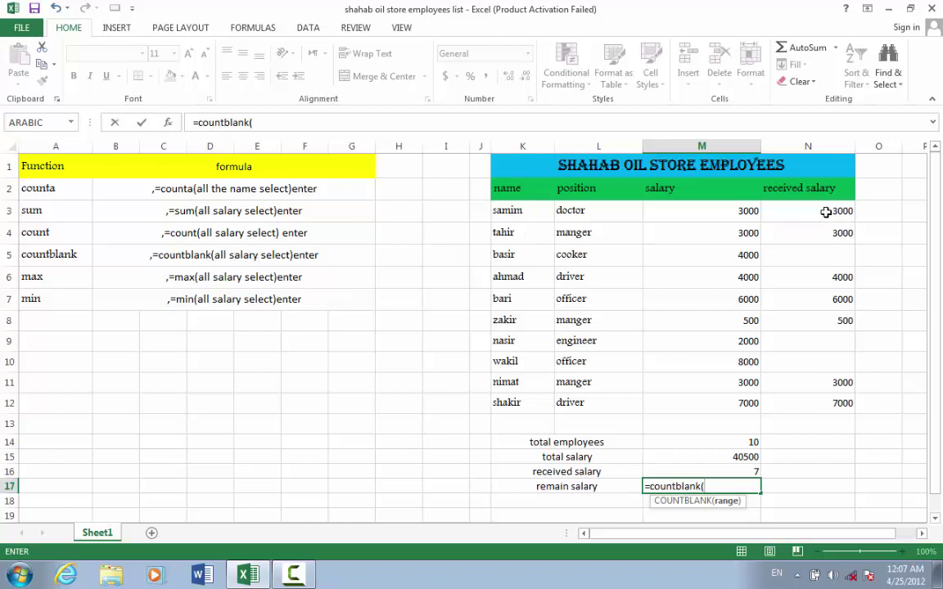
left_click_drag(825, 211, 833, 405)
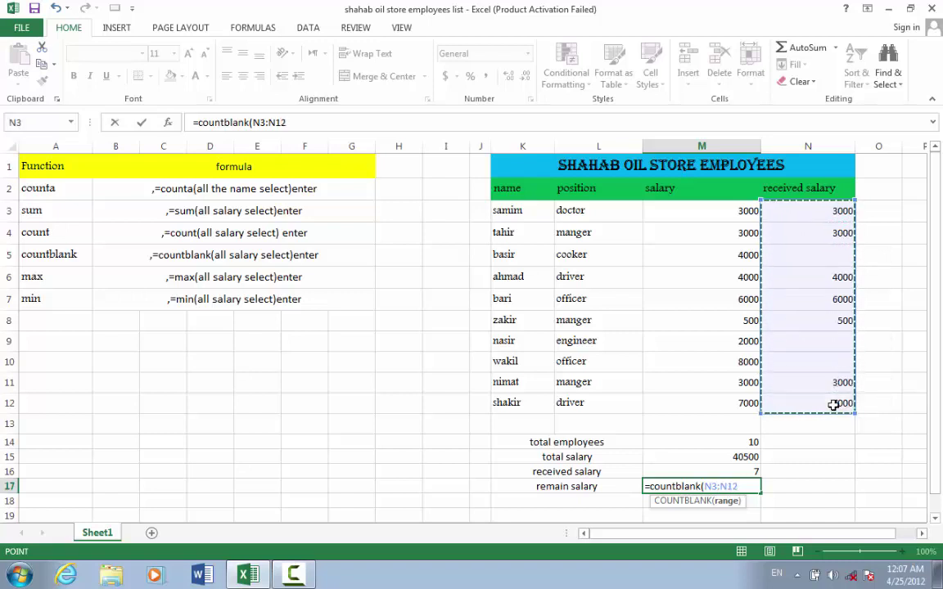
key("Return")
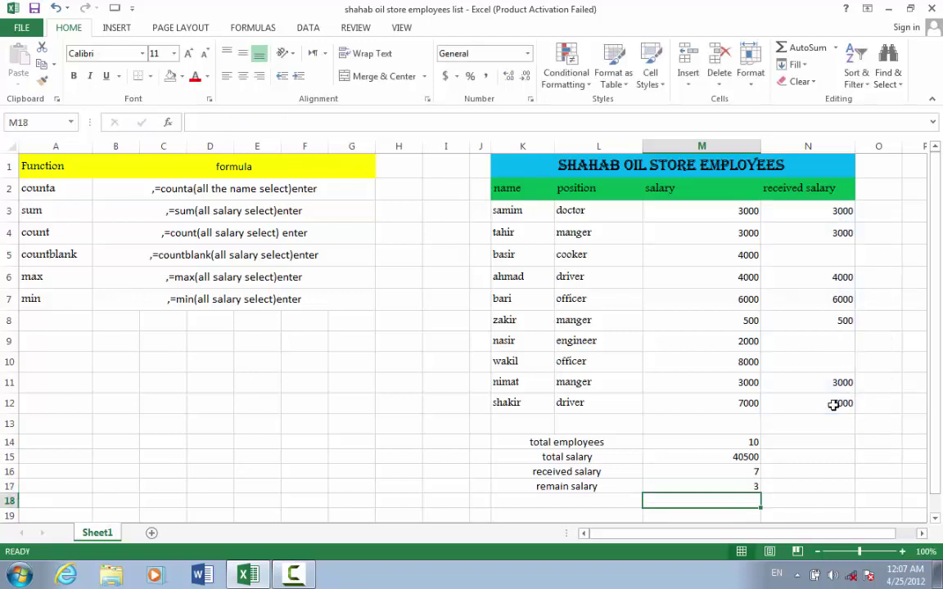
left_click(749, 485)
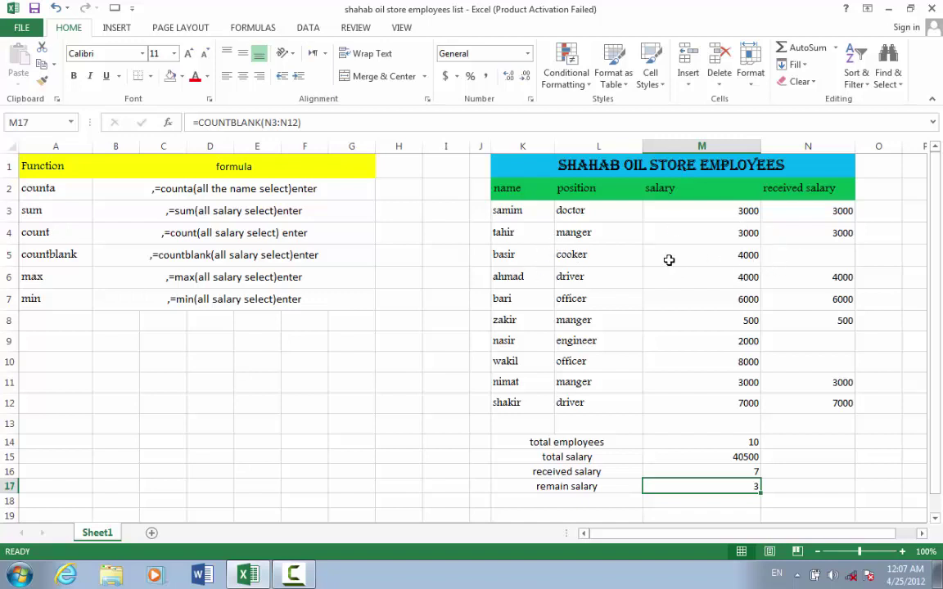
Enter received salaries 4000 in N5 for basir and 2000 in N9 for nasir
left_click(802, 257)
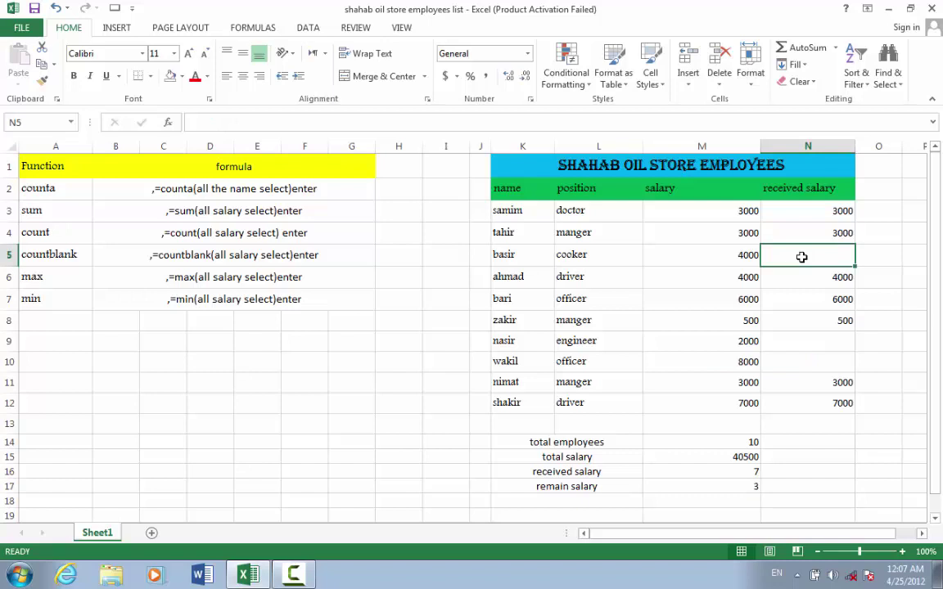
type("4000")
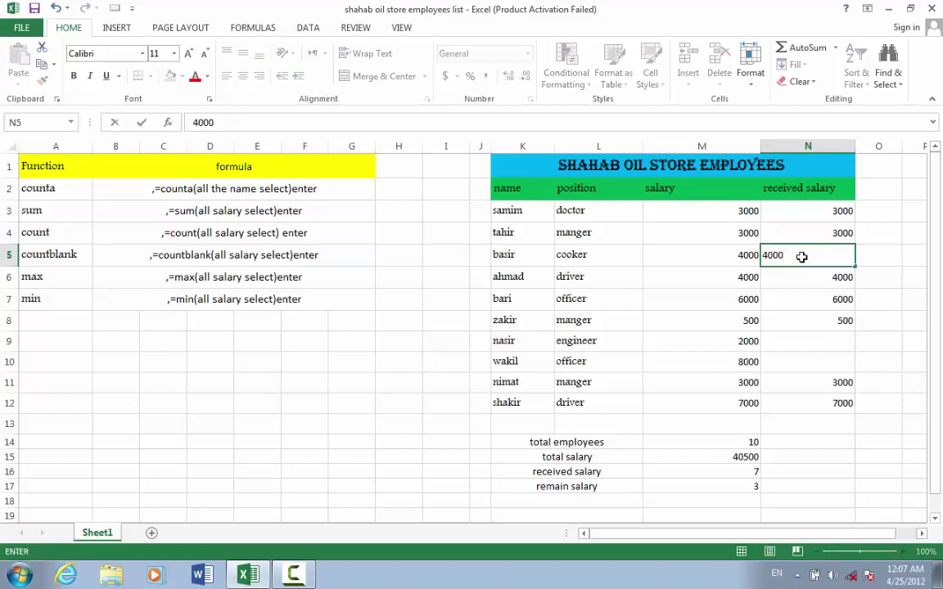
left_click(797, 275)
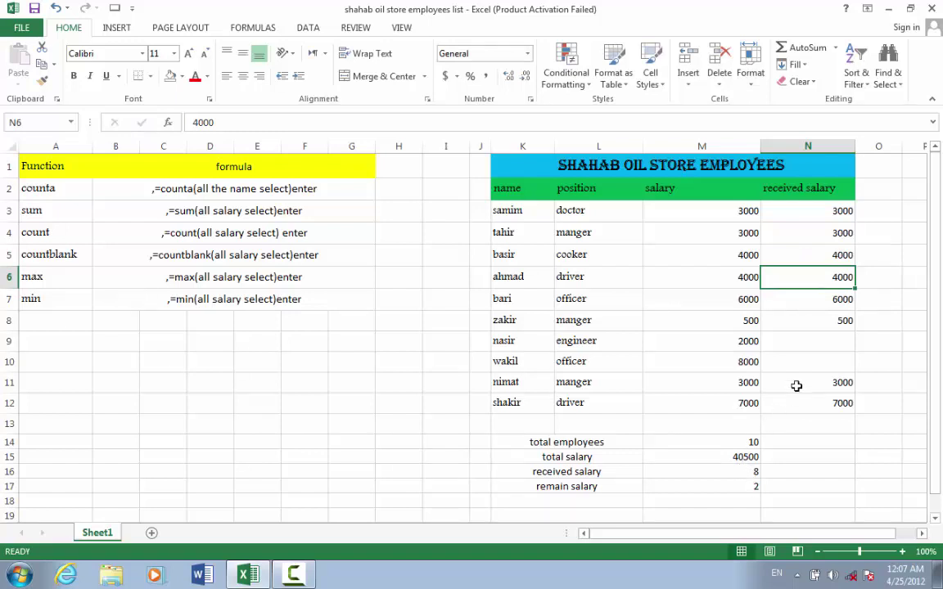
left_click(826, 341)
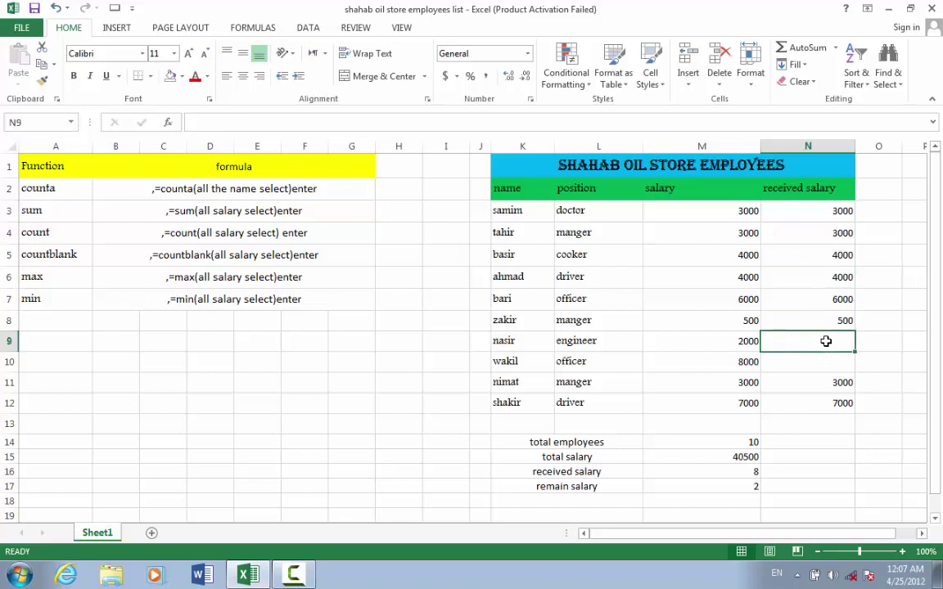
type("2000")
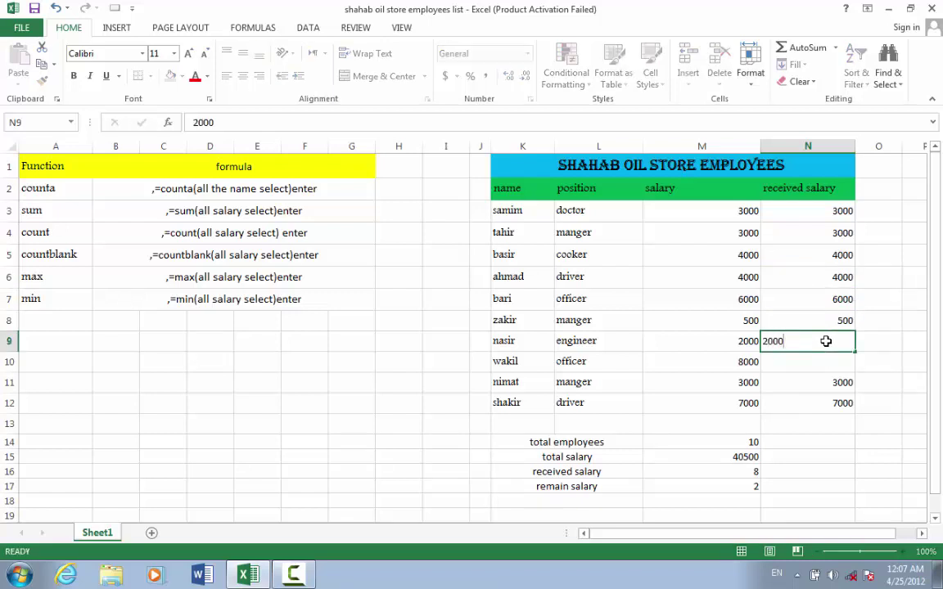
key("Return")
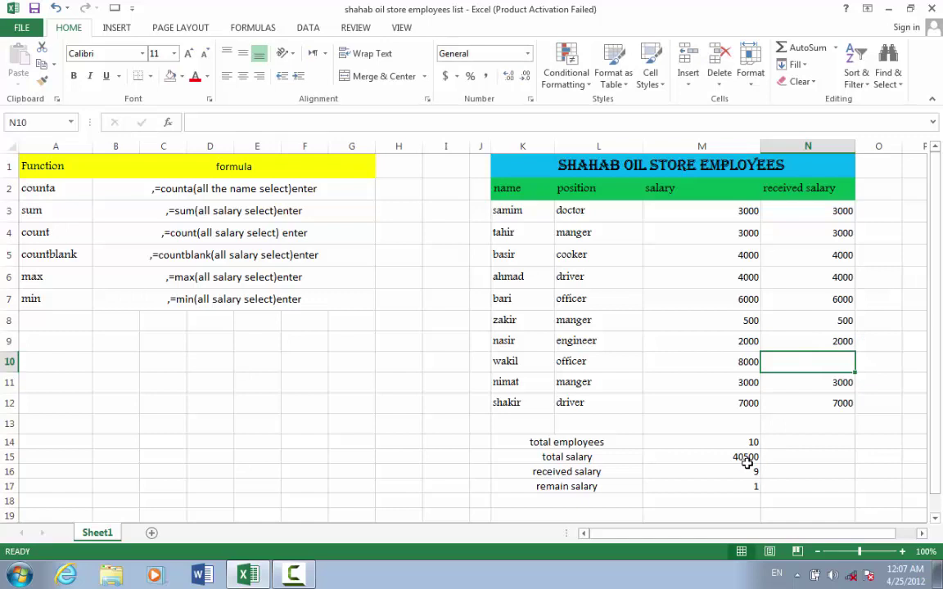
Clear tahir's 3000 received salary from N4, leaving 8 received and 2 remaining
left_click(828, 240)
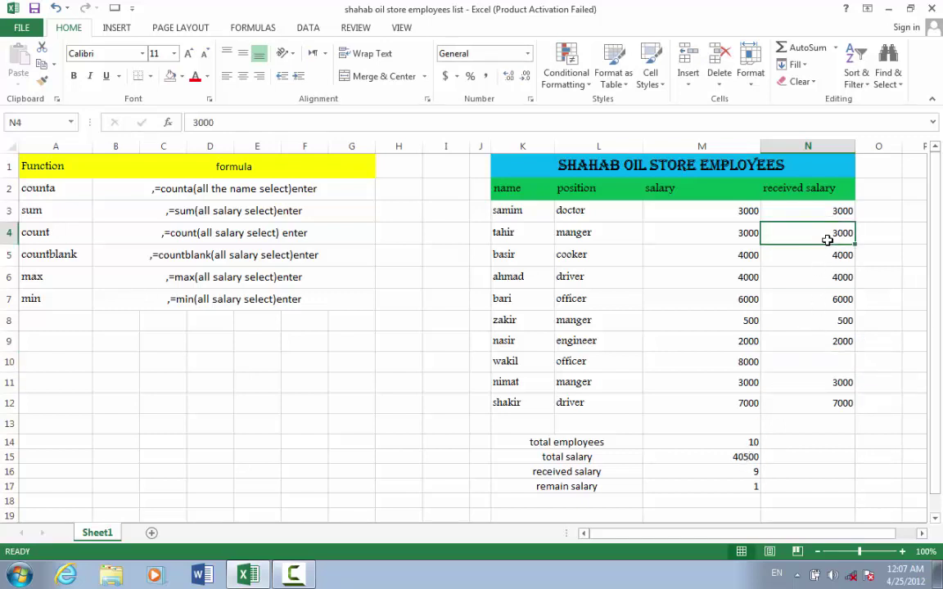
key("Delete")
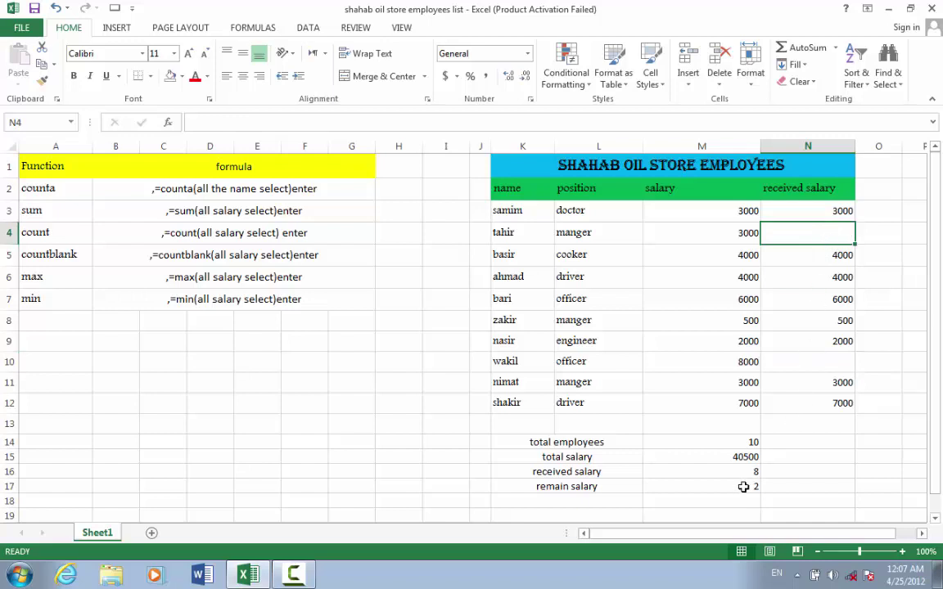
left_click(795, 318)
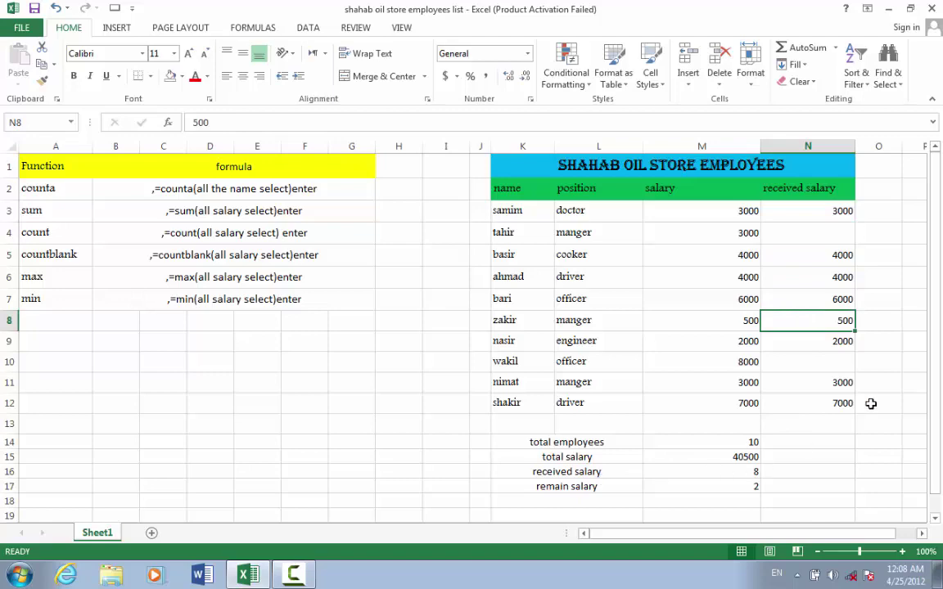
mouse_move(938, 368)
left_mouse_down()
mouse_move(939, 407)
mouse_move(940, 384)
left_mouse_up()
left_click_drag(939, 359, 938, 370)
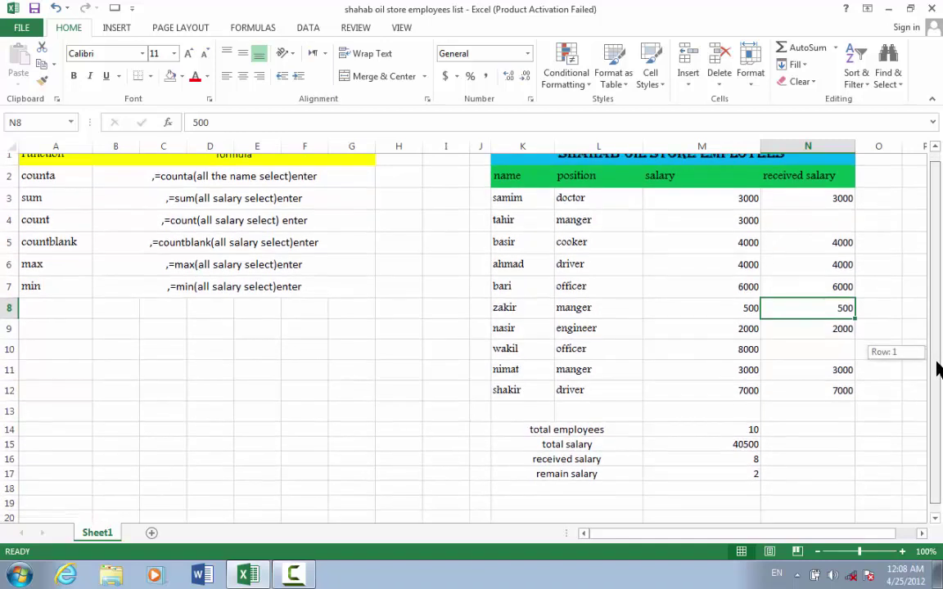
left_click_drag(939, 370, 939, 350)
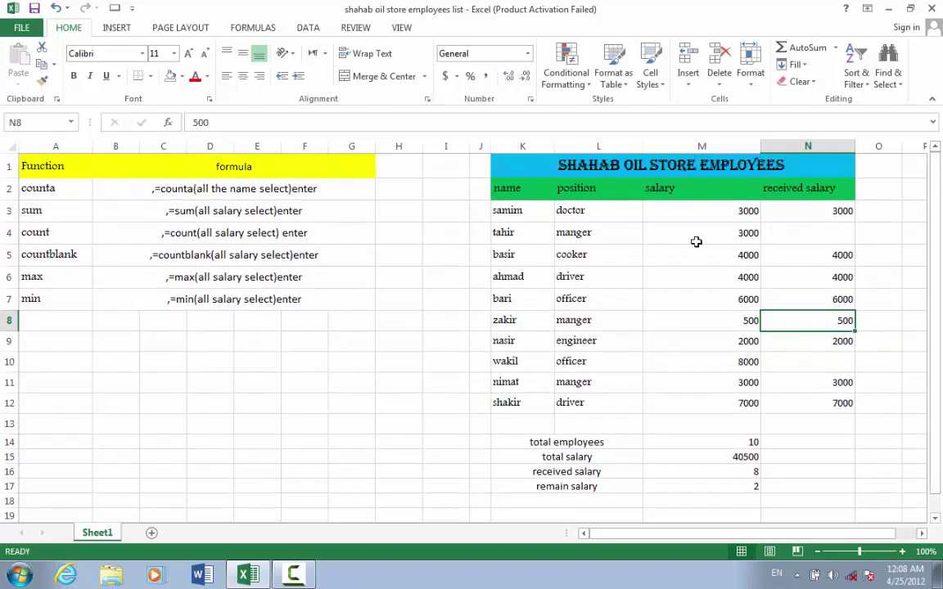
Label K18 'Highest salary'
left_click(605, 499)
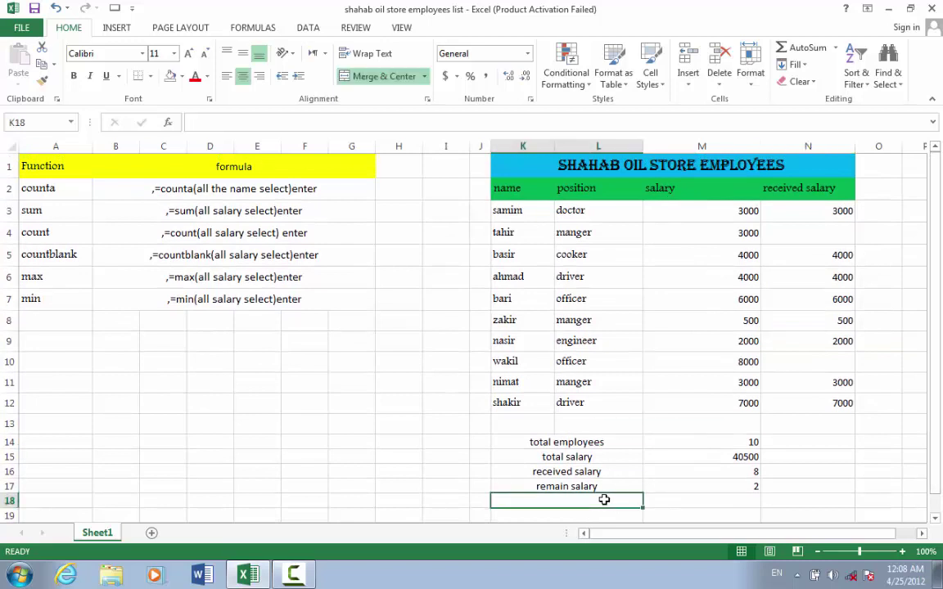
type("Hi")
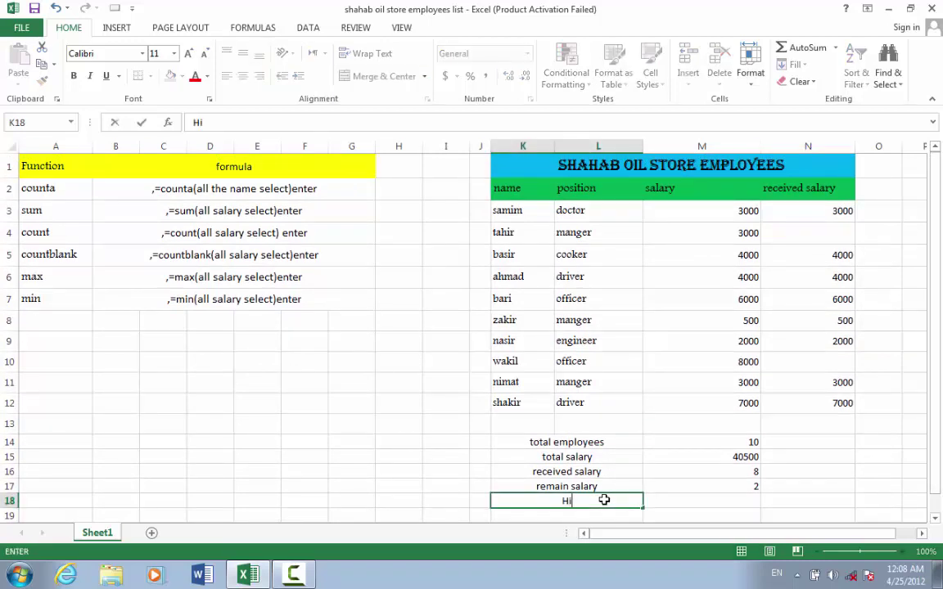
type("gh")
type("est")
type(" salary")
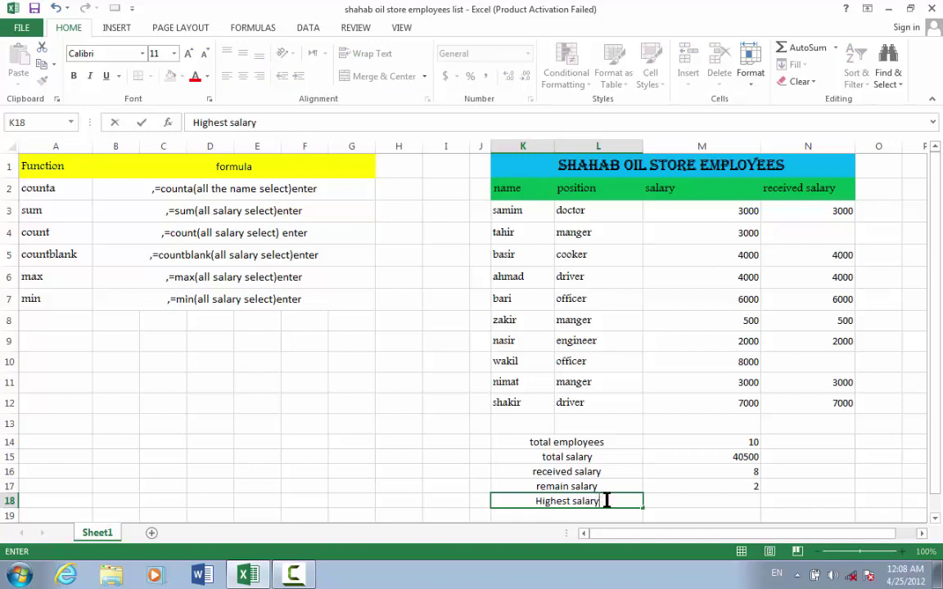
left_click(721, 504)
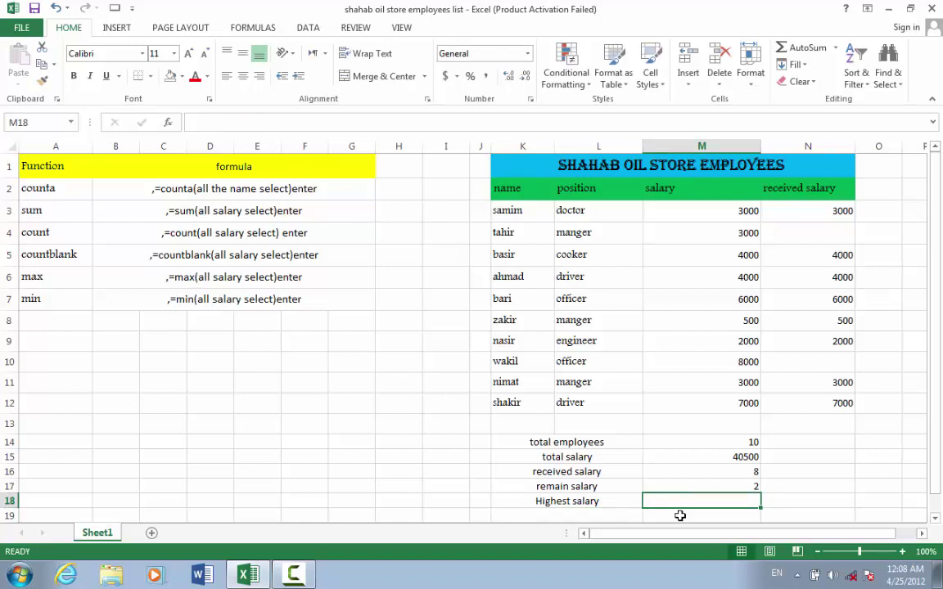
Enter =MAX(M3:M12) in M18, returning 8000
type("=ma")
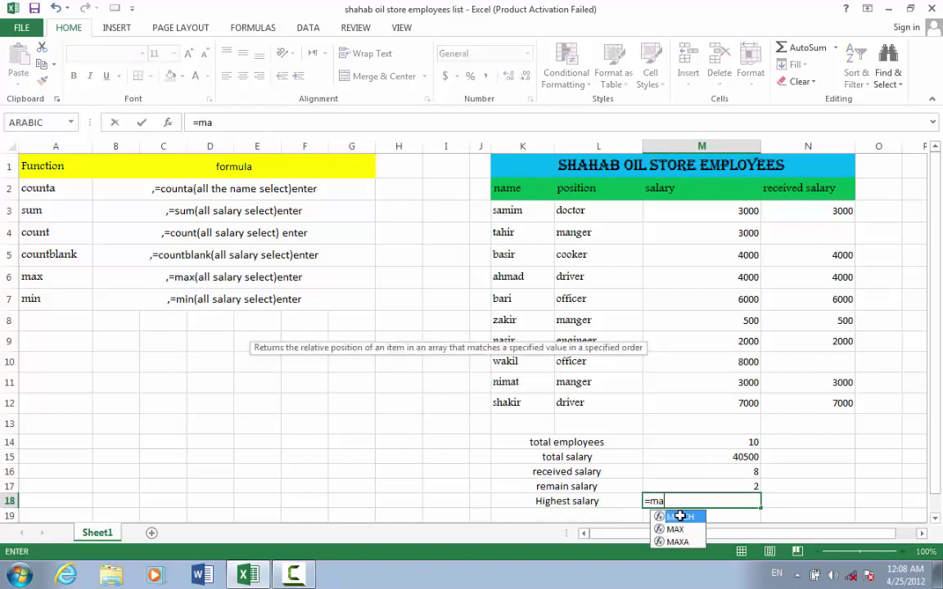
type("x")
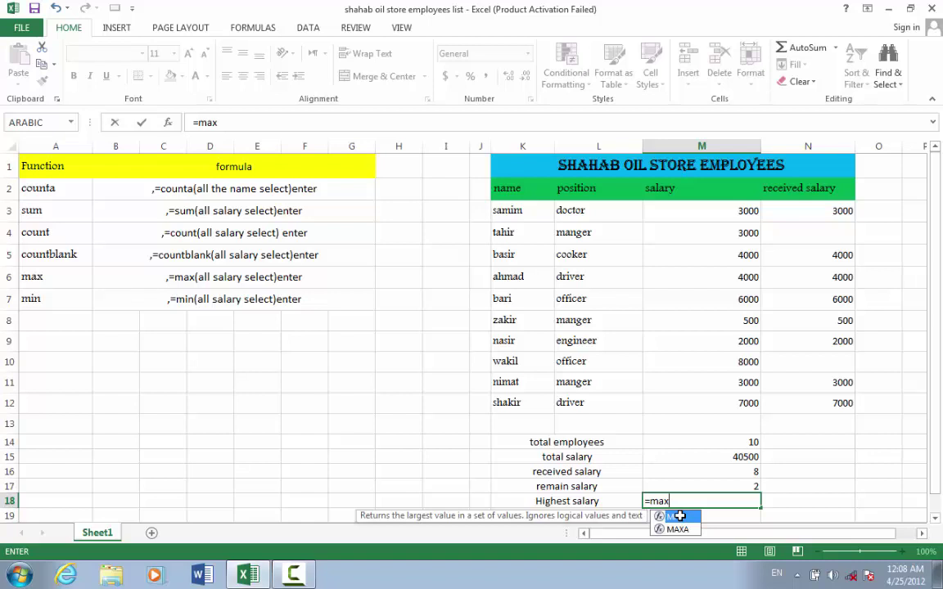
type("(")
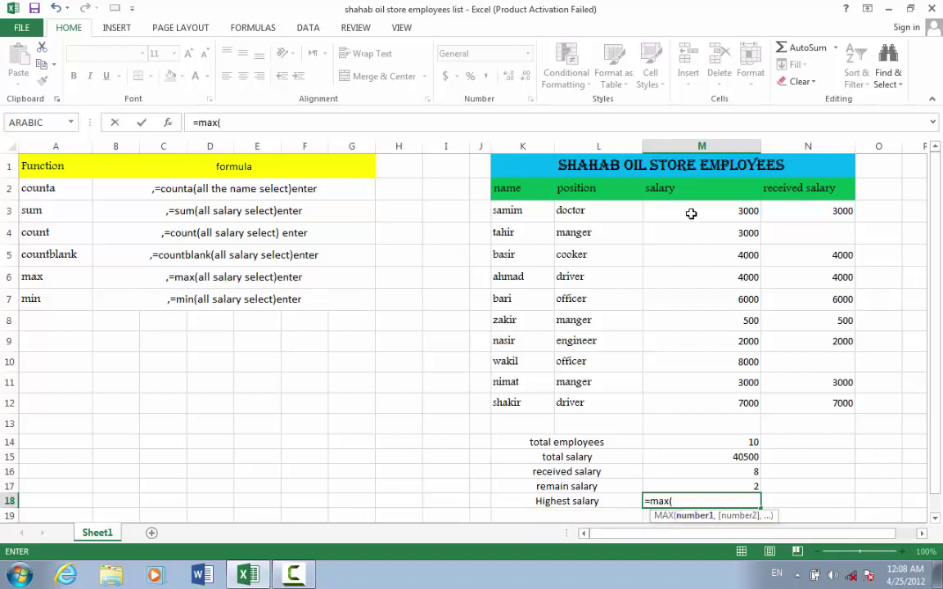
left_click_drag(690, 214, 724, 397)
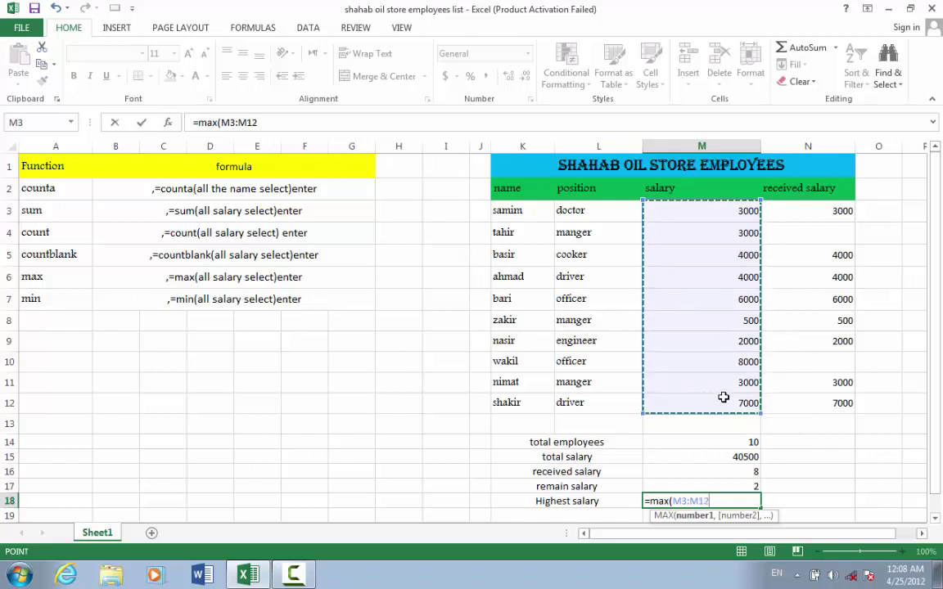
key("Return")
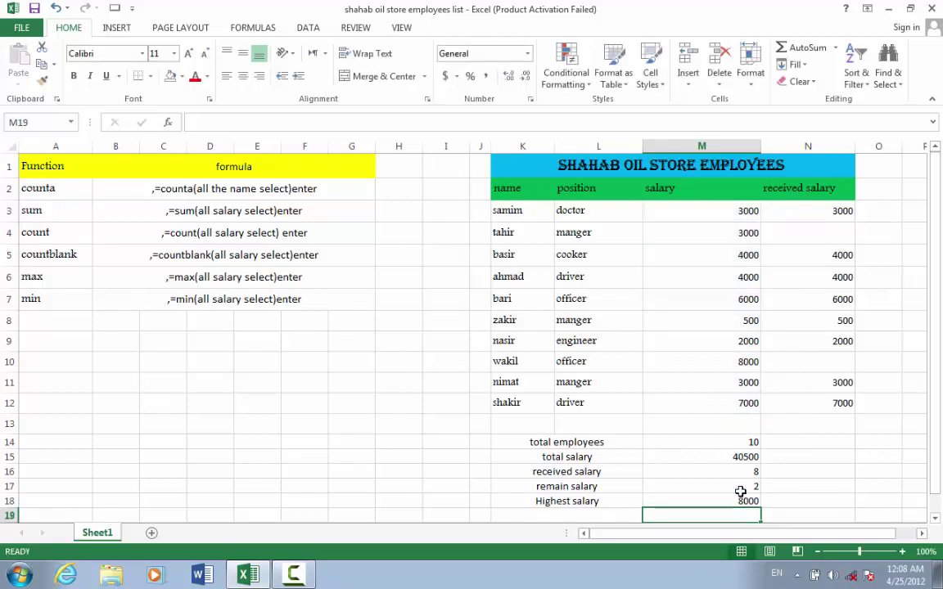
Change ahmad's salary in M6 to 9000, raising total salary to 45500 and highest to 9000
left_click(727, 360)
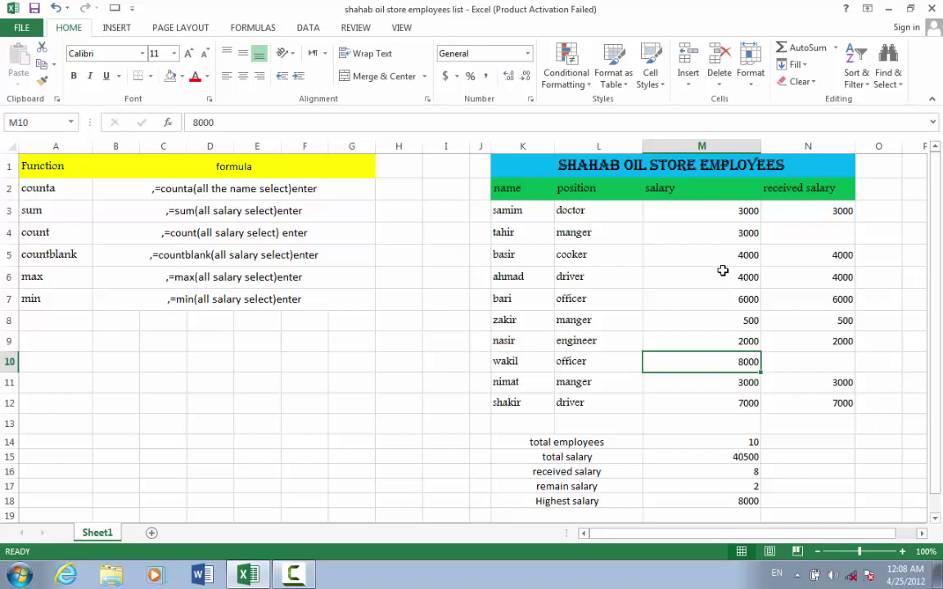
key("Up")
key("Up")
key("Up")
key("Up")
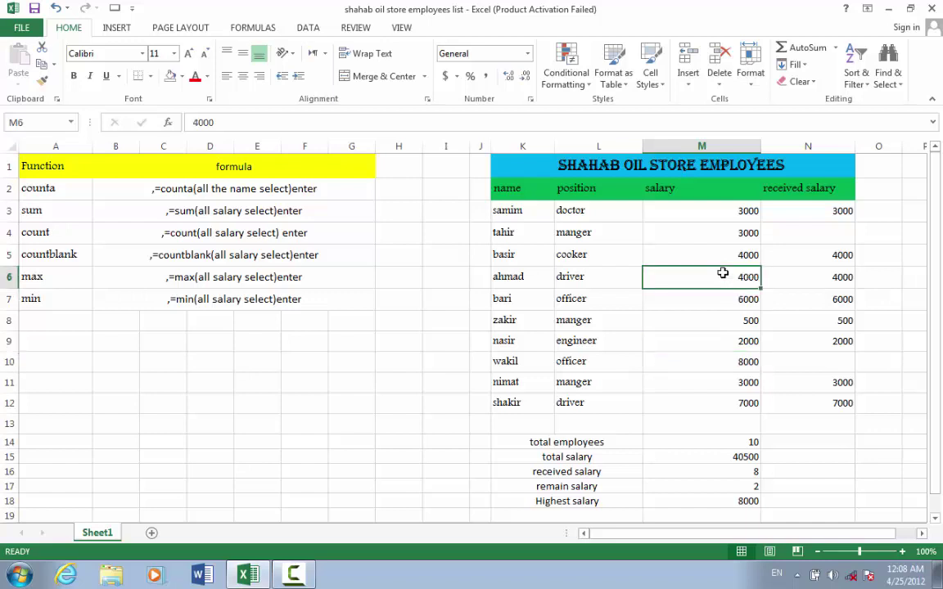
type("9000")
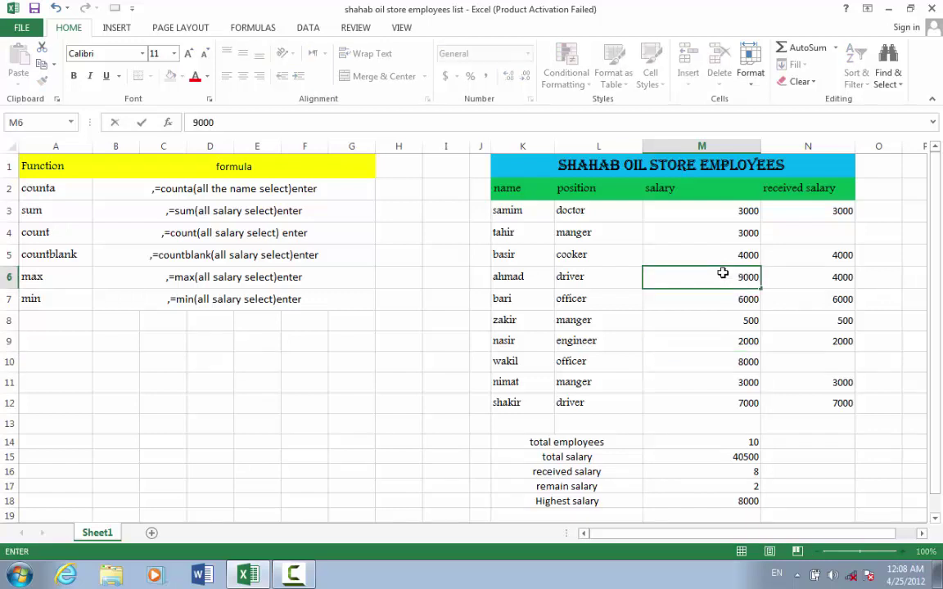
key("Return")
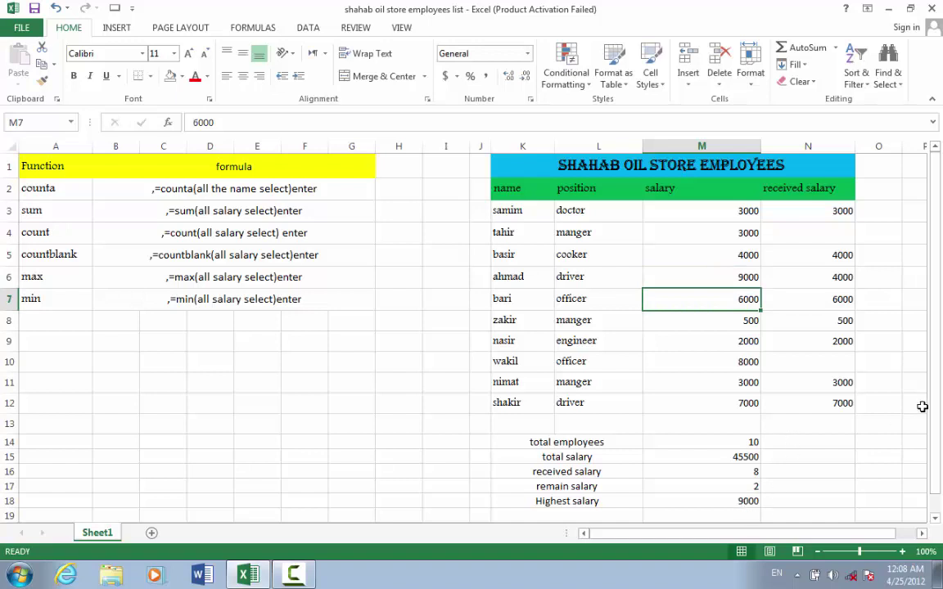
left_click_drag(934, 415, 933, 450)
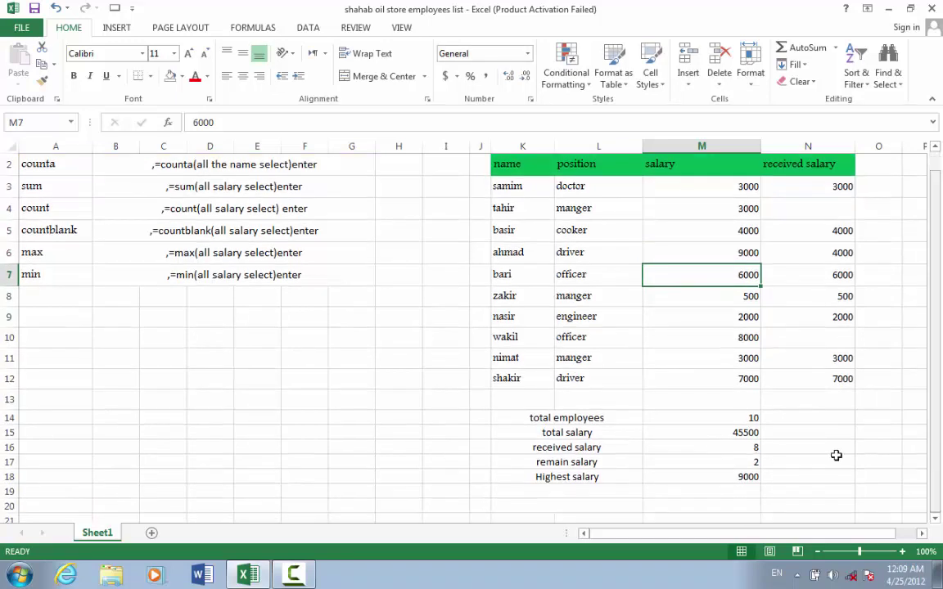
Label K19 'lowest salary' and enter =min(M3:M12) in M19, returning 500
left_click(591, 491)
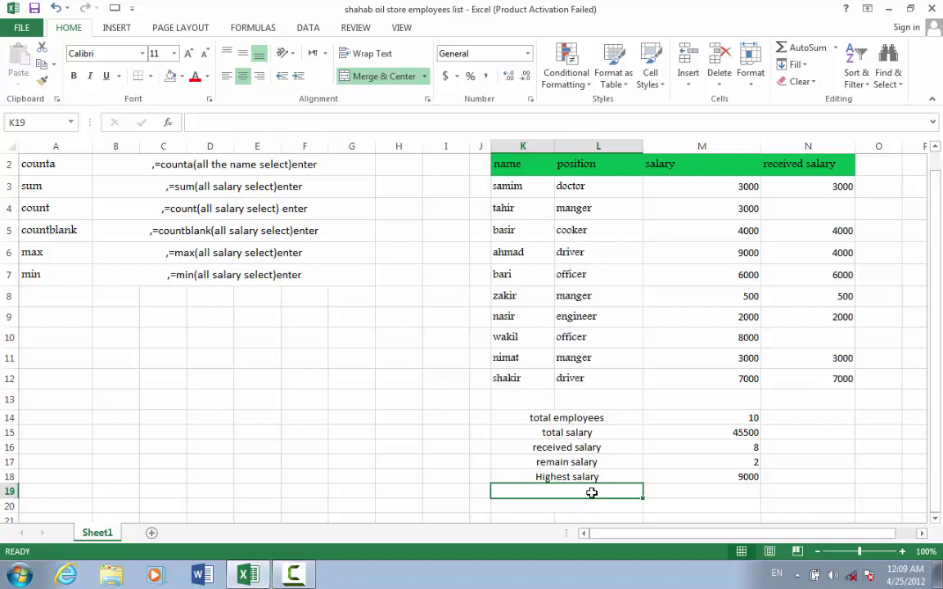
type("lowest")
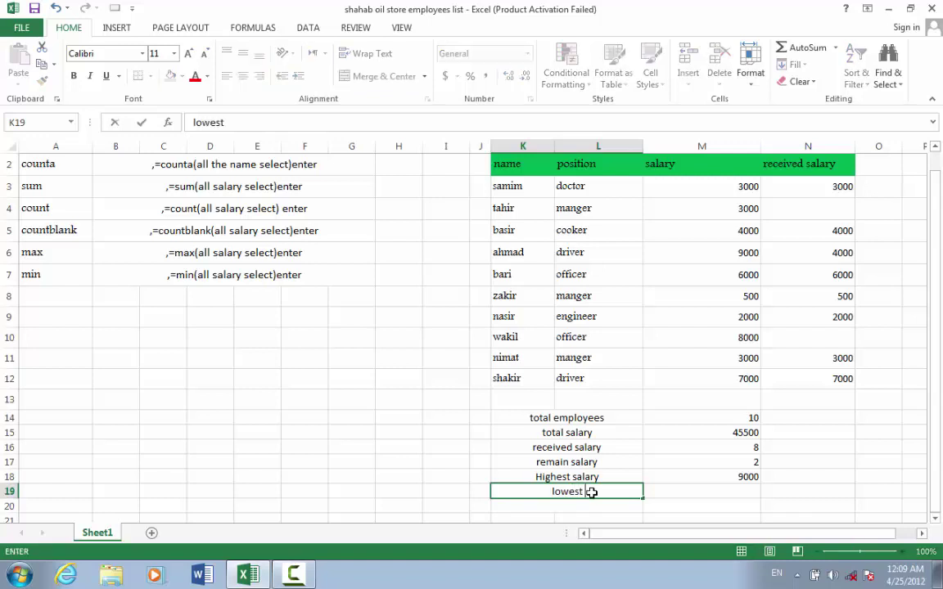
type(" sala")
type("ry")
left_click(713, 488)
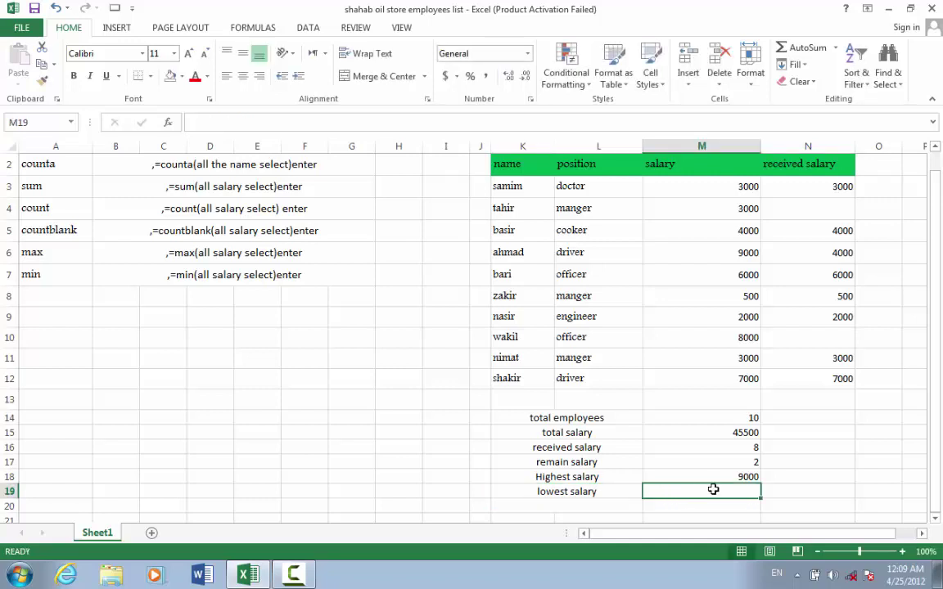
type("=min")
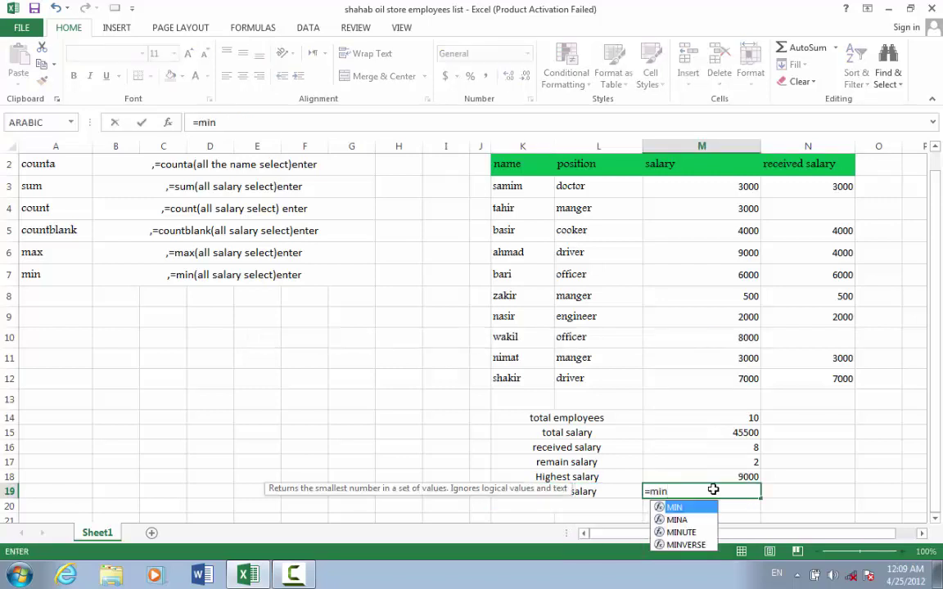
type("(")
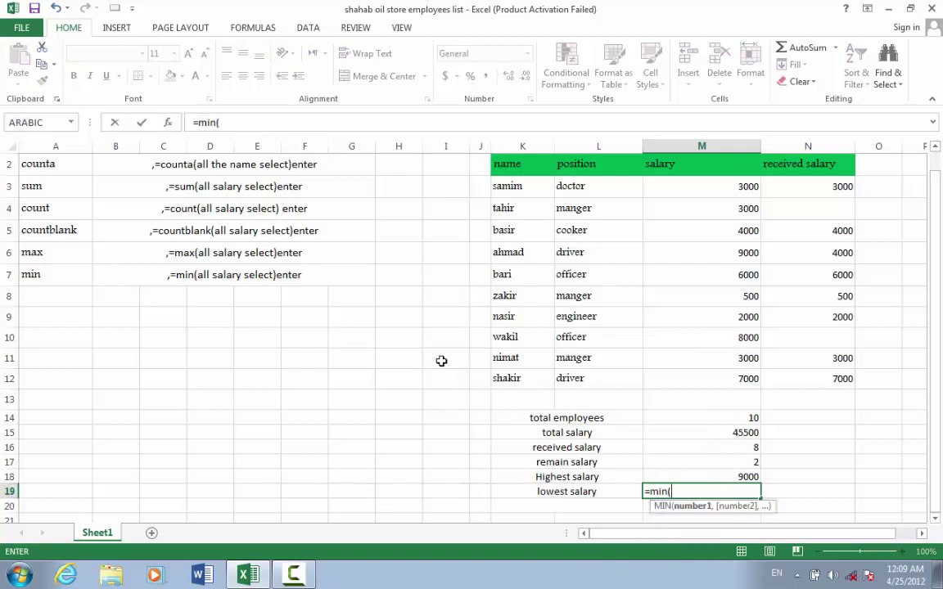
left_click(734, 378)
left_click_drag(714, 324, 700, 188)
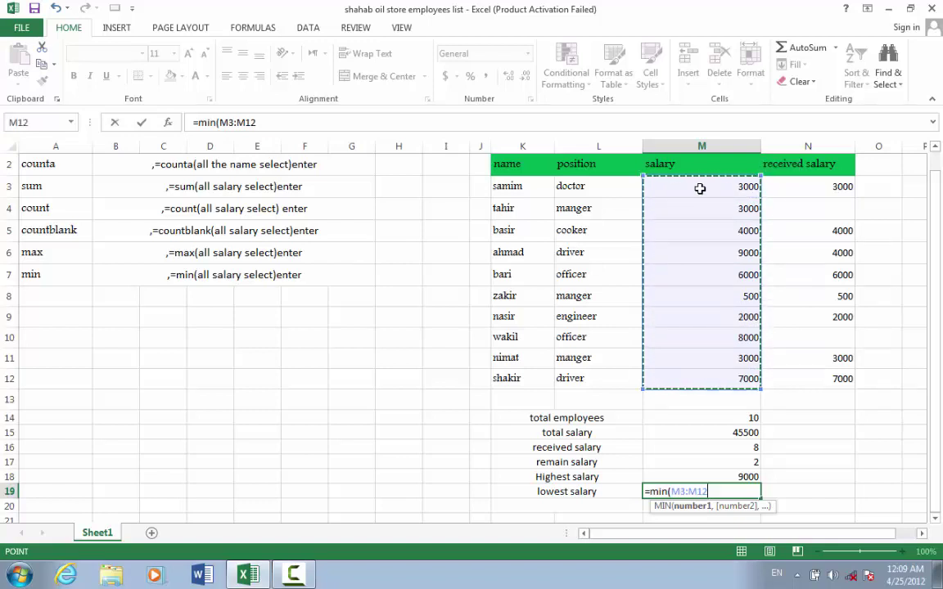
type(")")
key("Return")
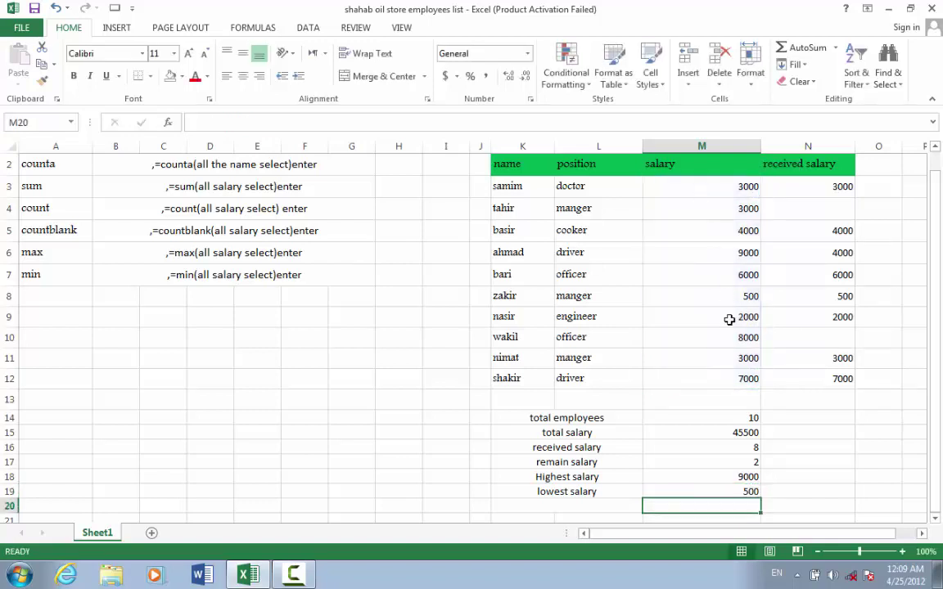
Test the lowest salary formula by changing M5 to 499, then restore it to 4000
left_click(744, 489)
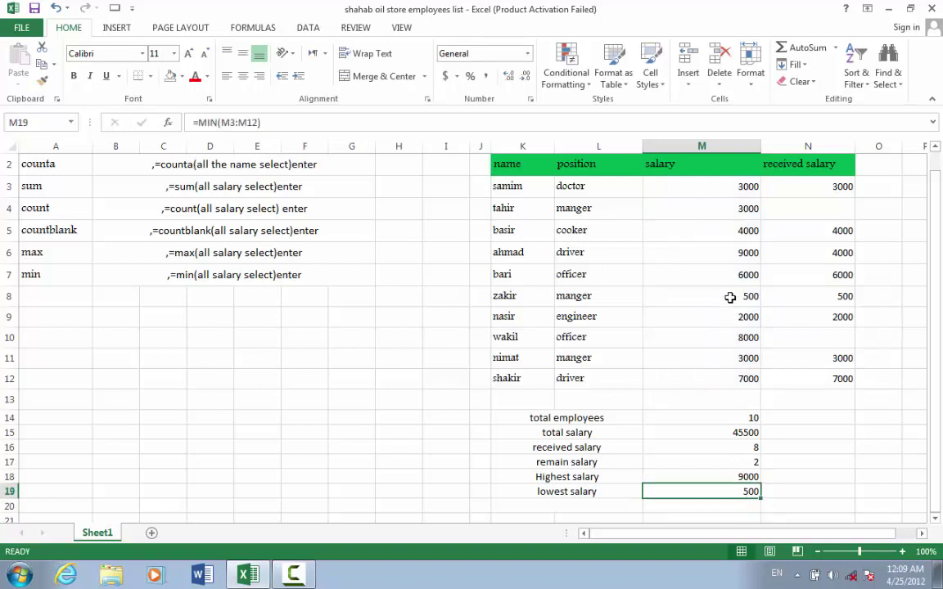
left_click(724, 231)
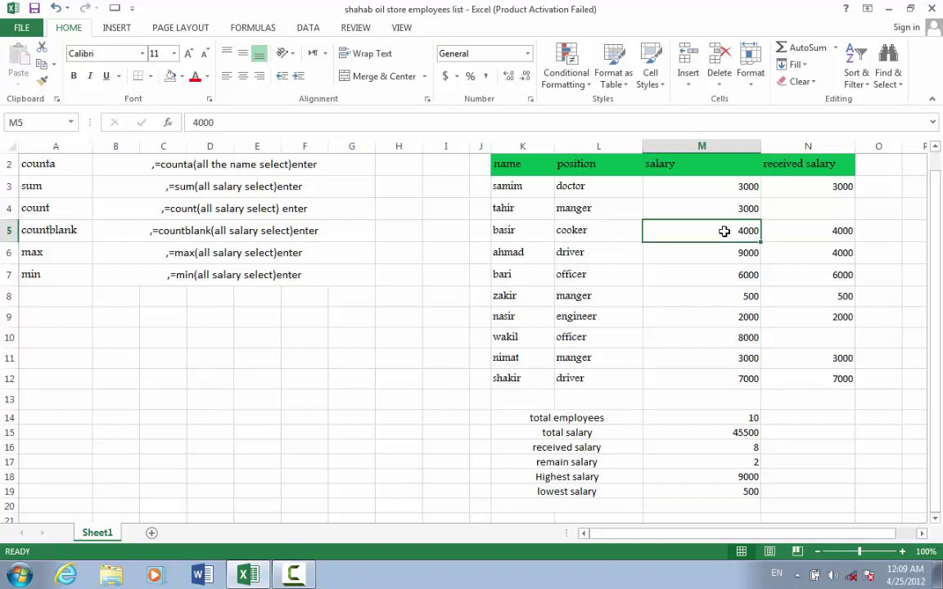
type("499")
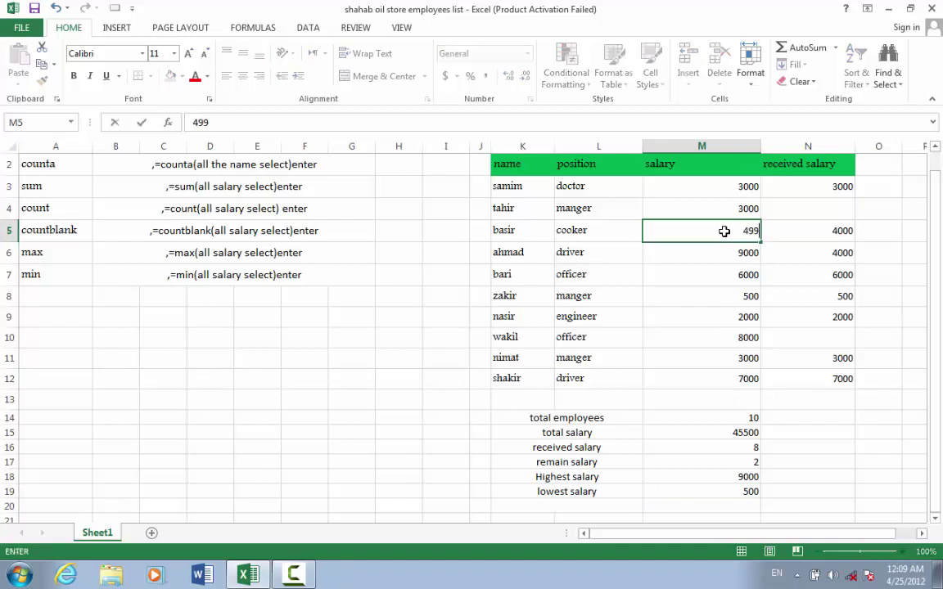
key("Return")
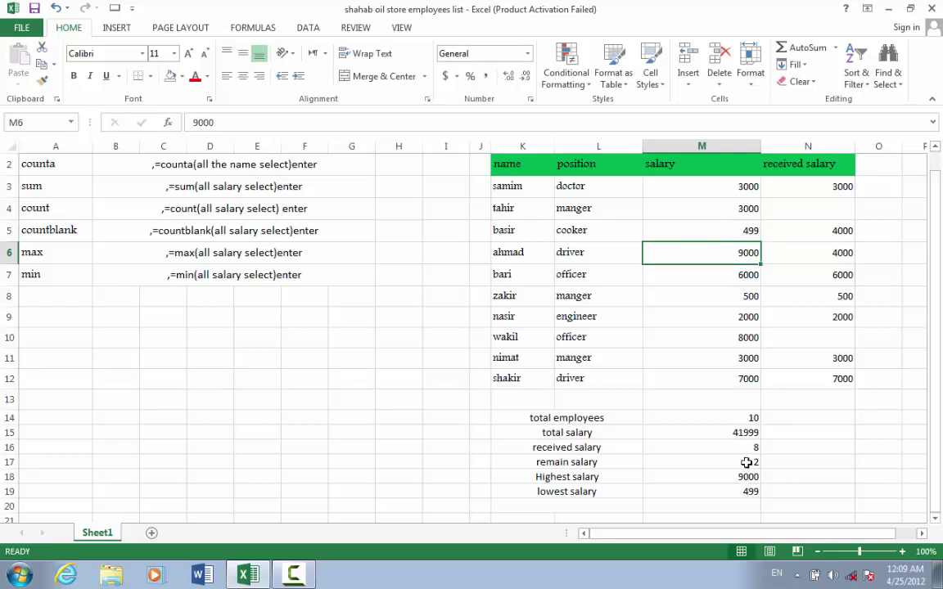
left_click(715, 234)
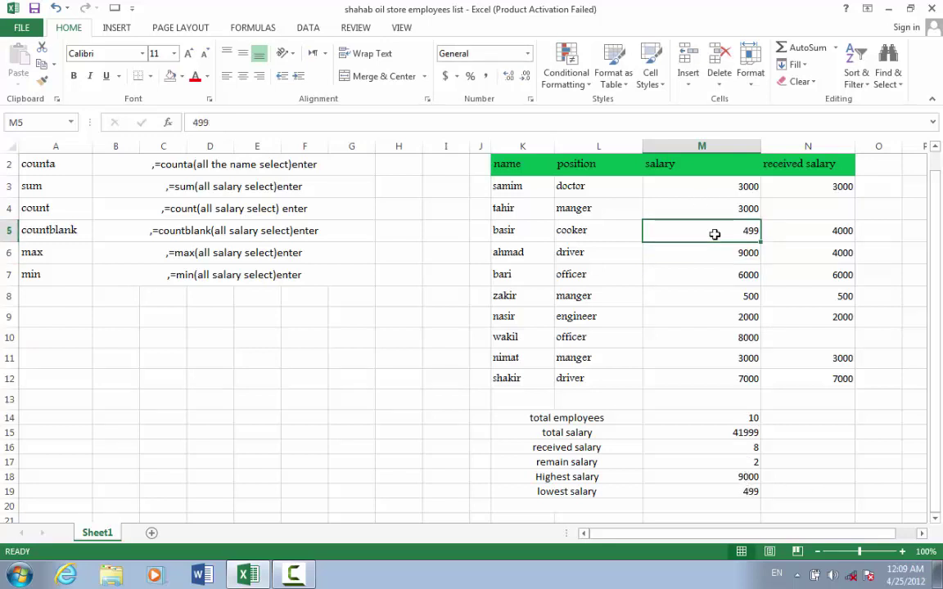
type("4000")
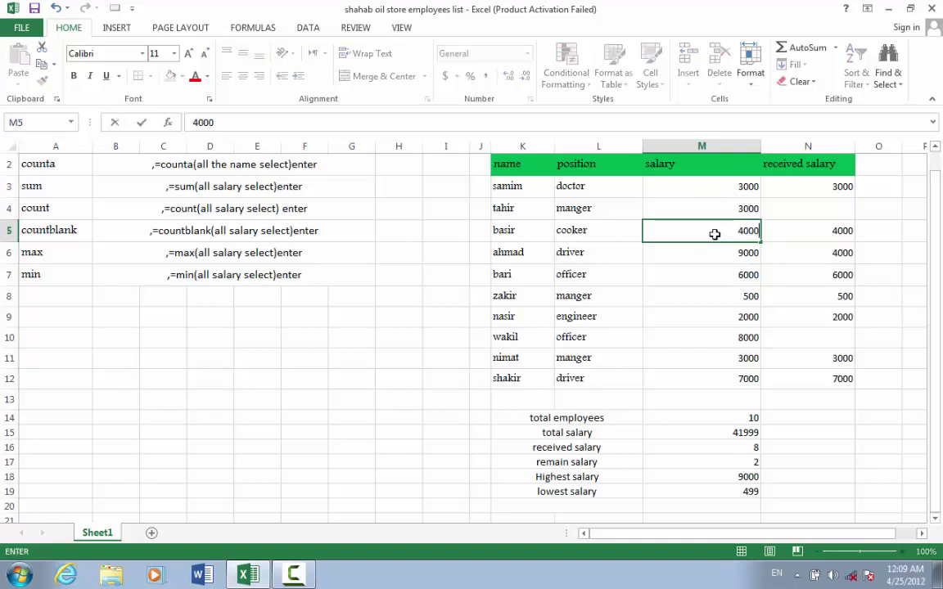
key("Return")
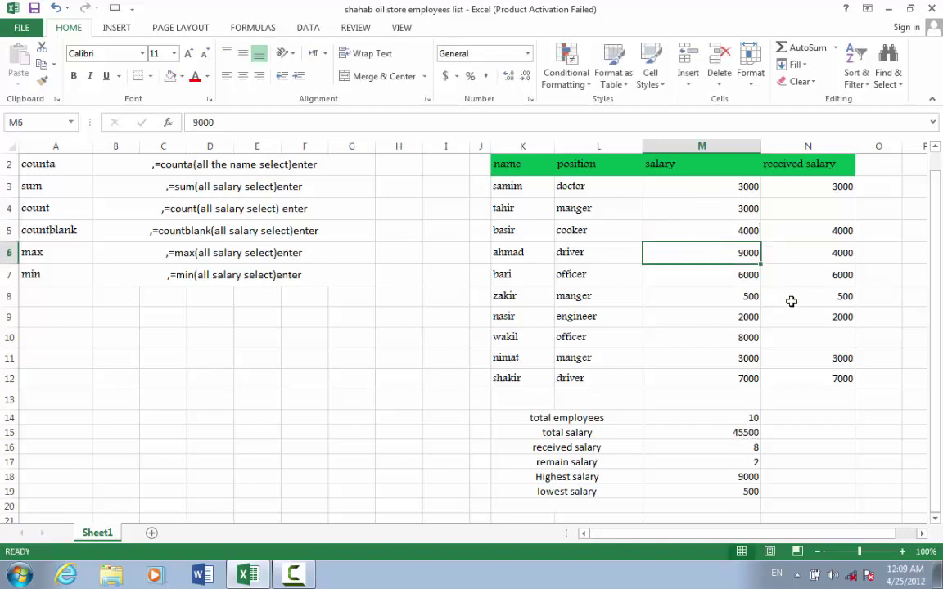
Change the M8 salary from 500 to 200, making lowest salary 200
left_click(747, 303)
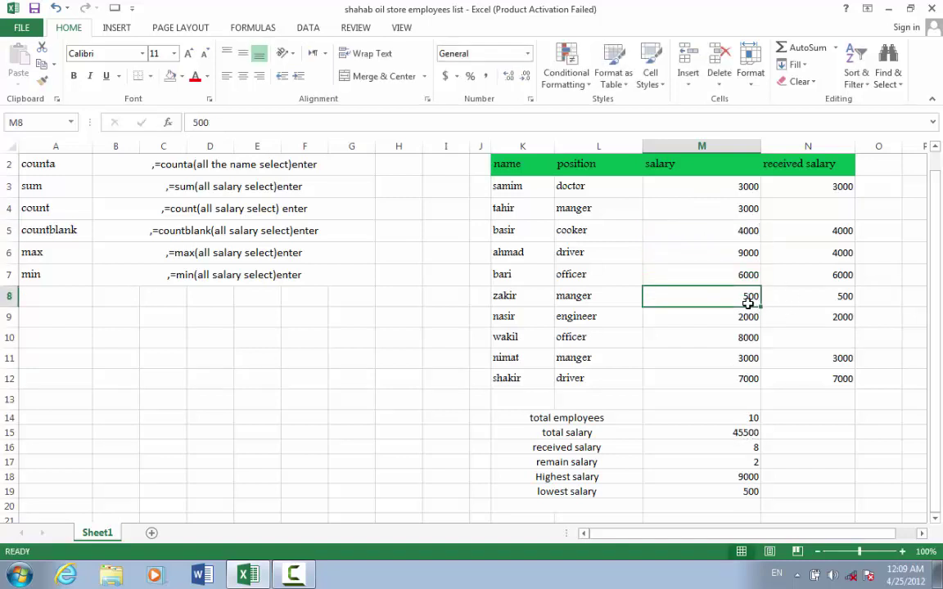
type("200")
key("Return")
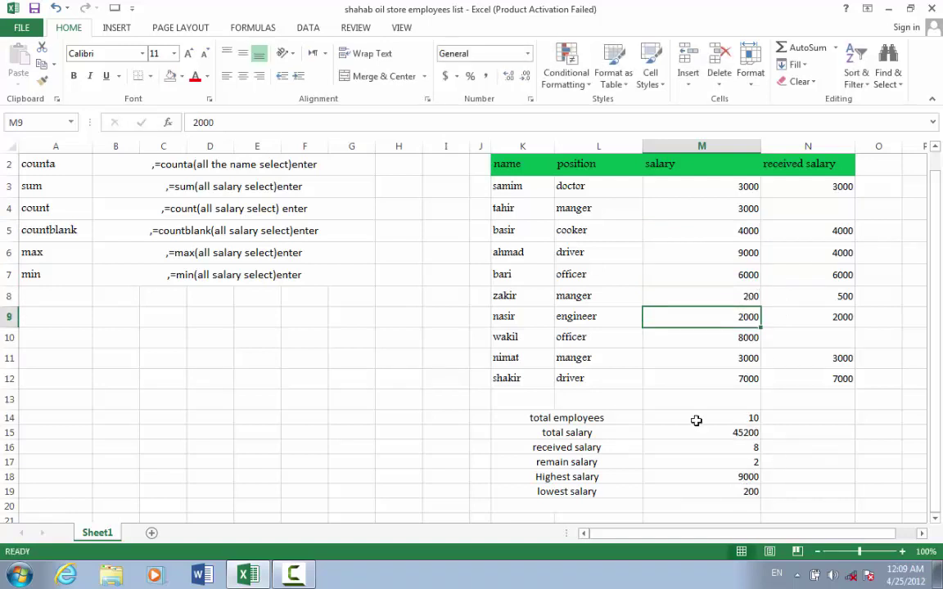
Hide the worksheet gridlines from the View tab
left_click_drag(936, 358, 936, 290)
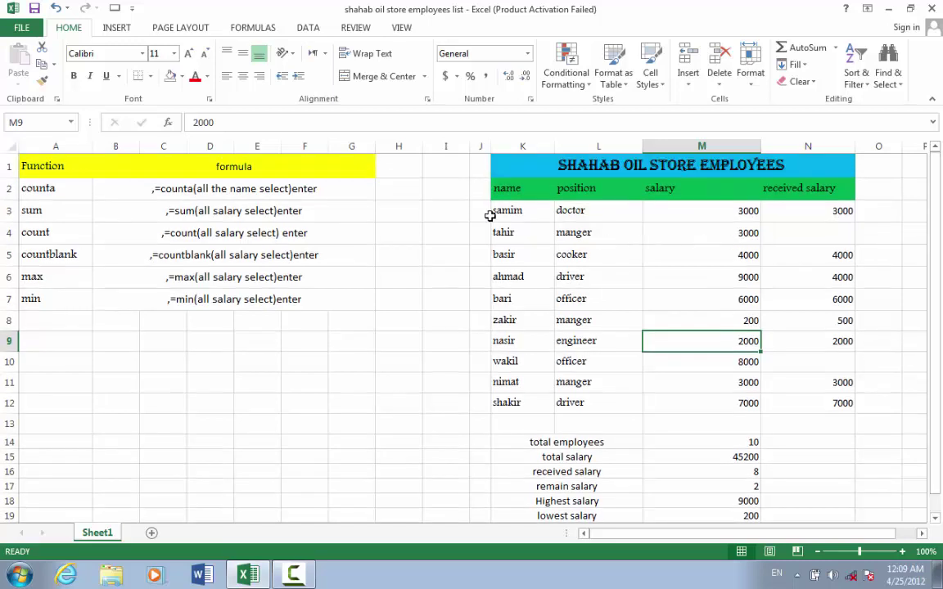
left_click(398, 28)
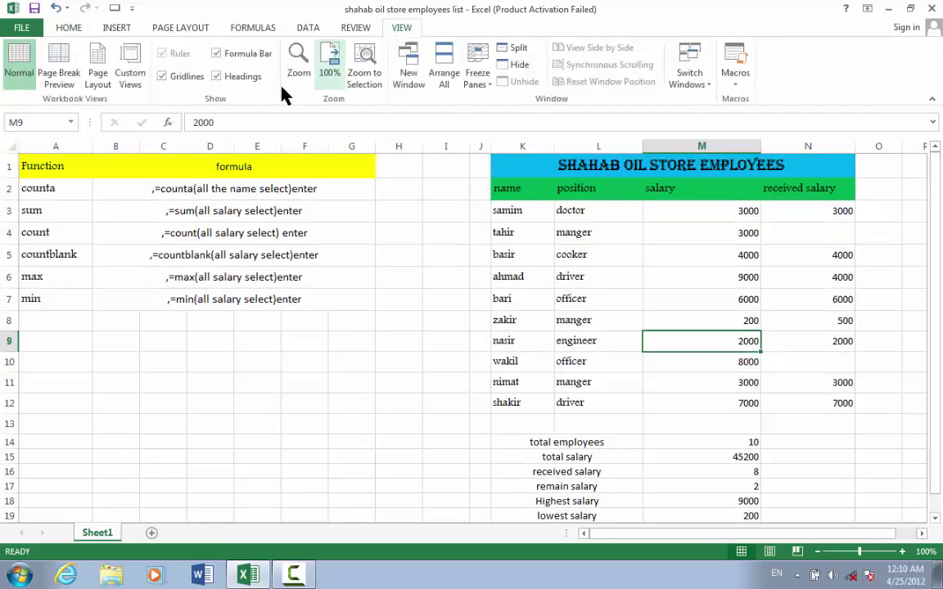
left_click(188, 82)
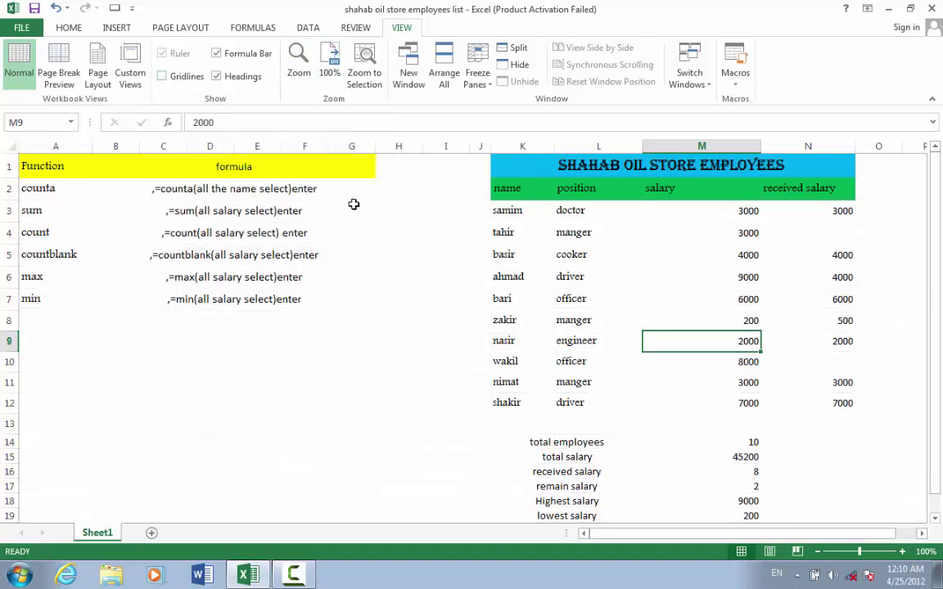